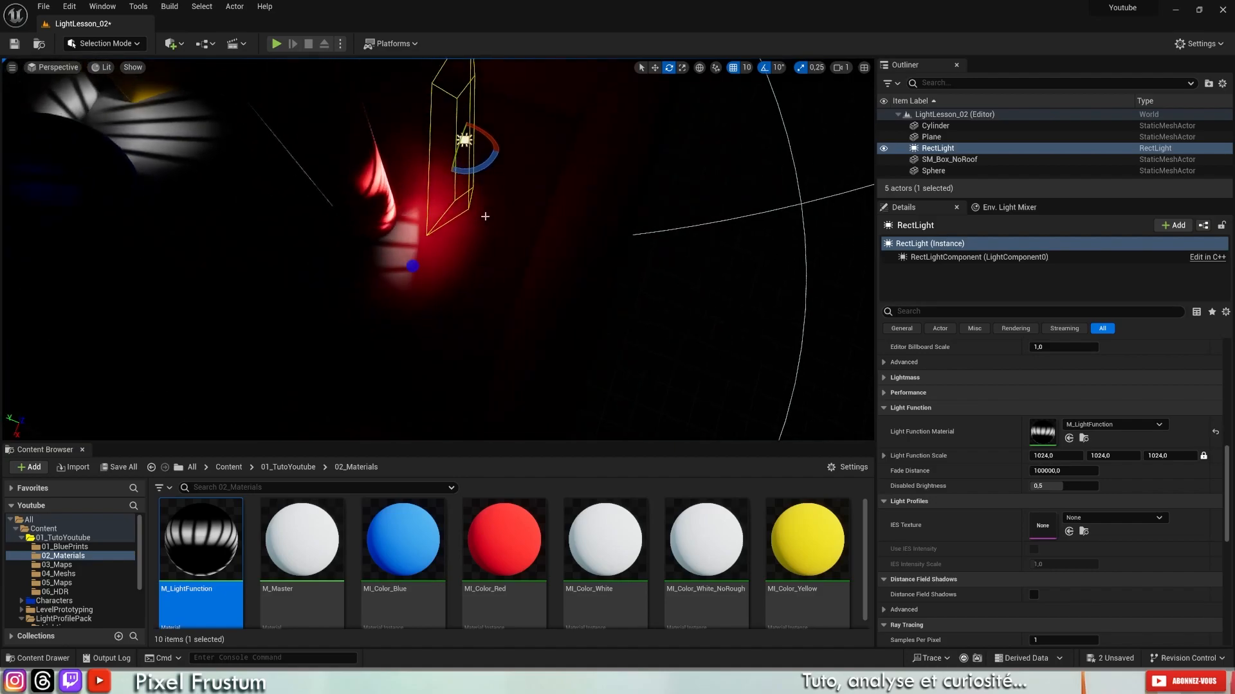
# Delete the RectLight from the level and add a Sky Light in its place.
pyautogui.press('Delete')
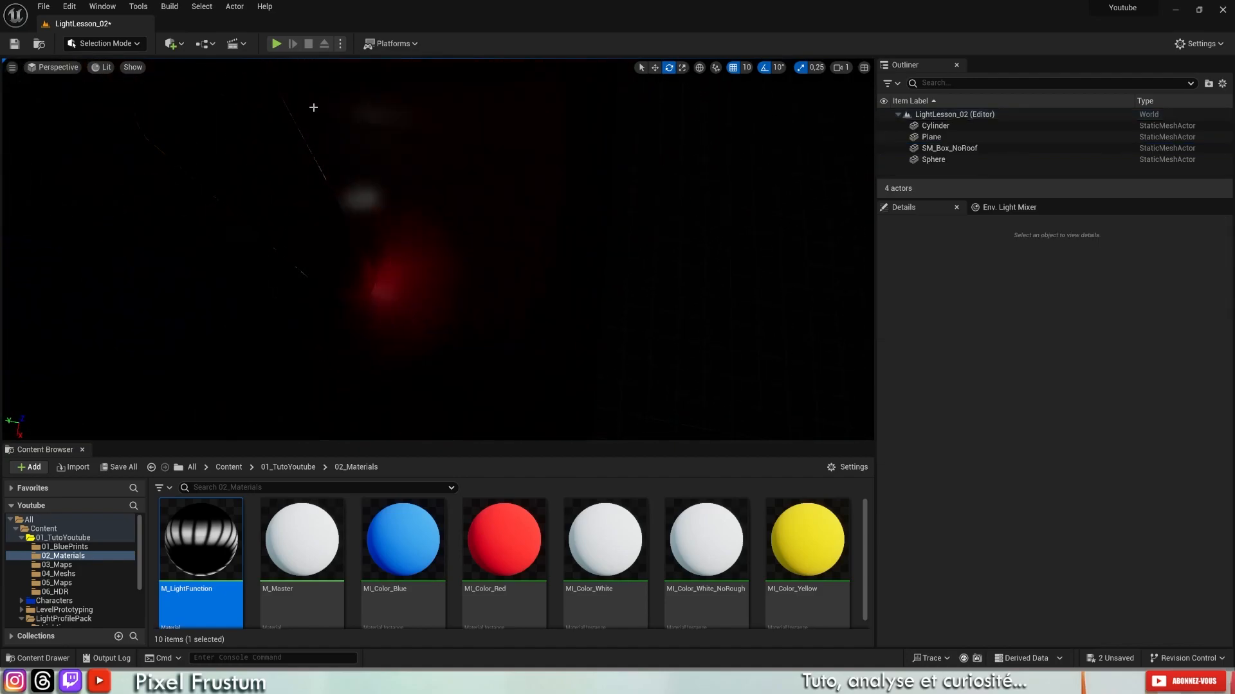
pyautogui.click(174, 43)
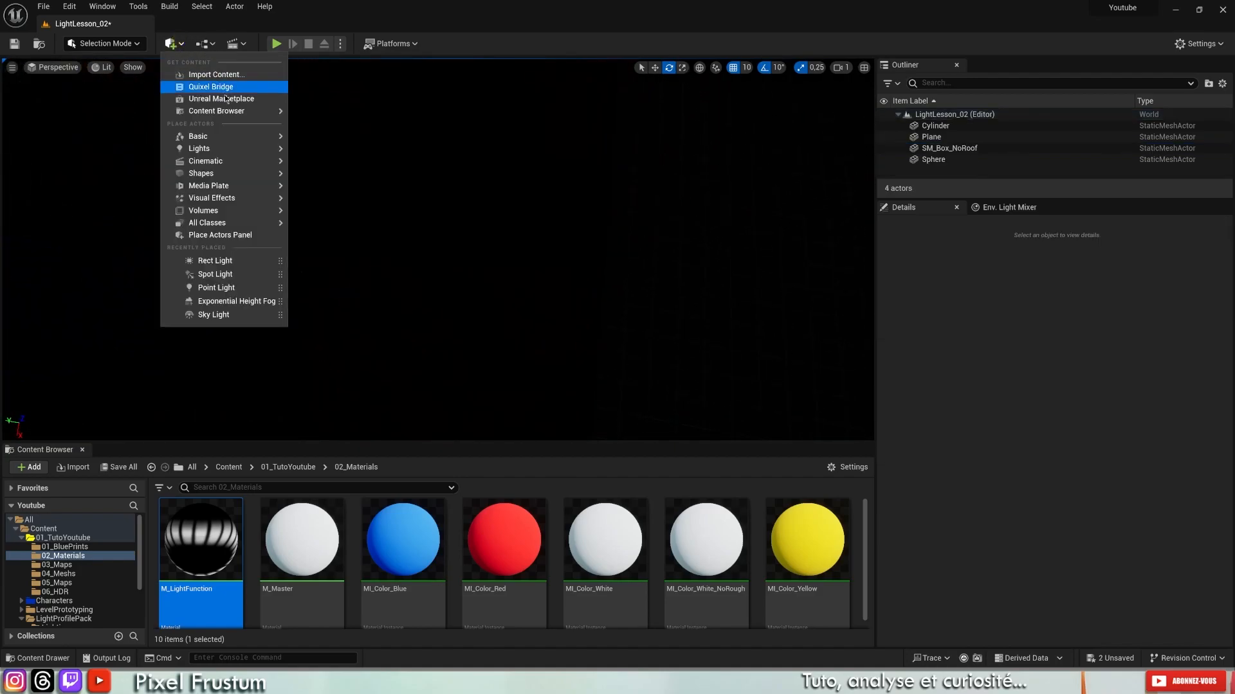
pyautogui.moveTo(213, 149)
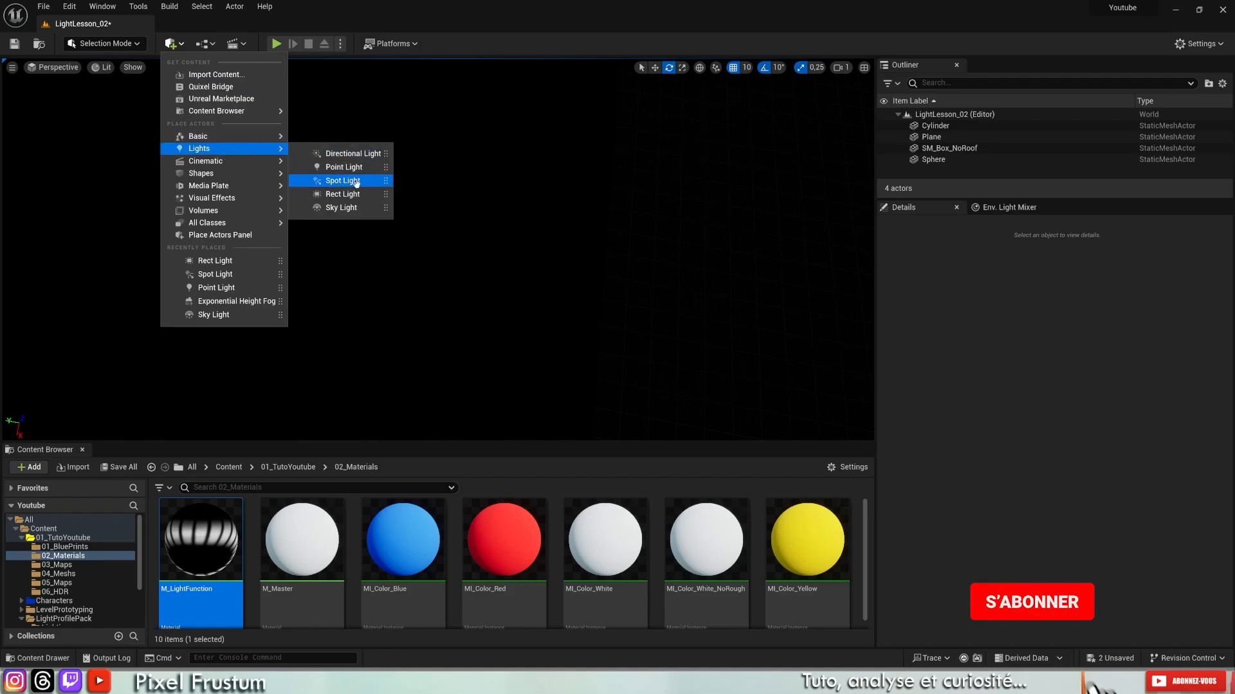
pyautogui.click(335, 207)
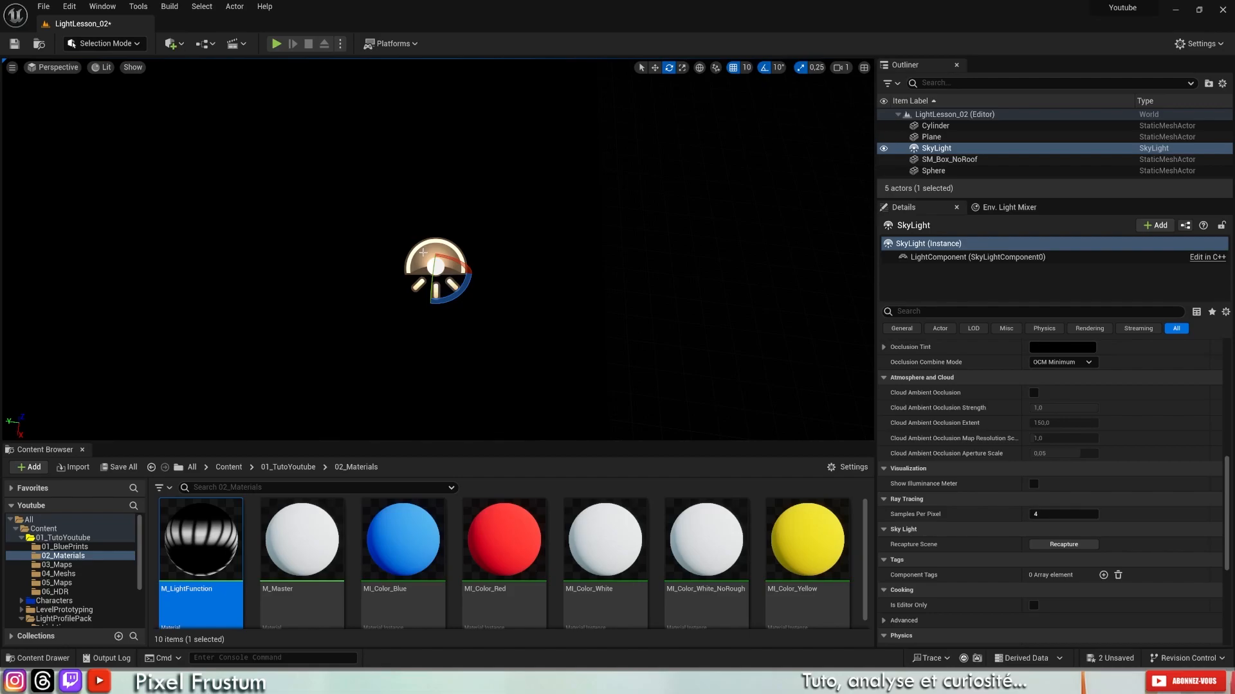
# Set the SkyLight's source type to SLS Specified Cubemap.
pyautogui.scroll(15, 1187, 540)
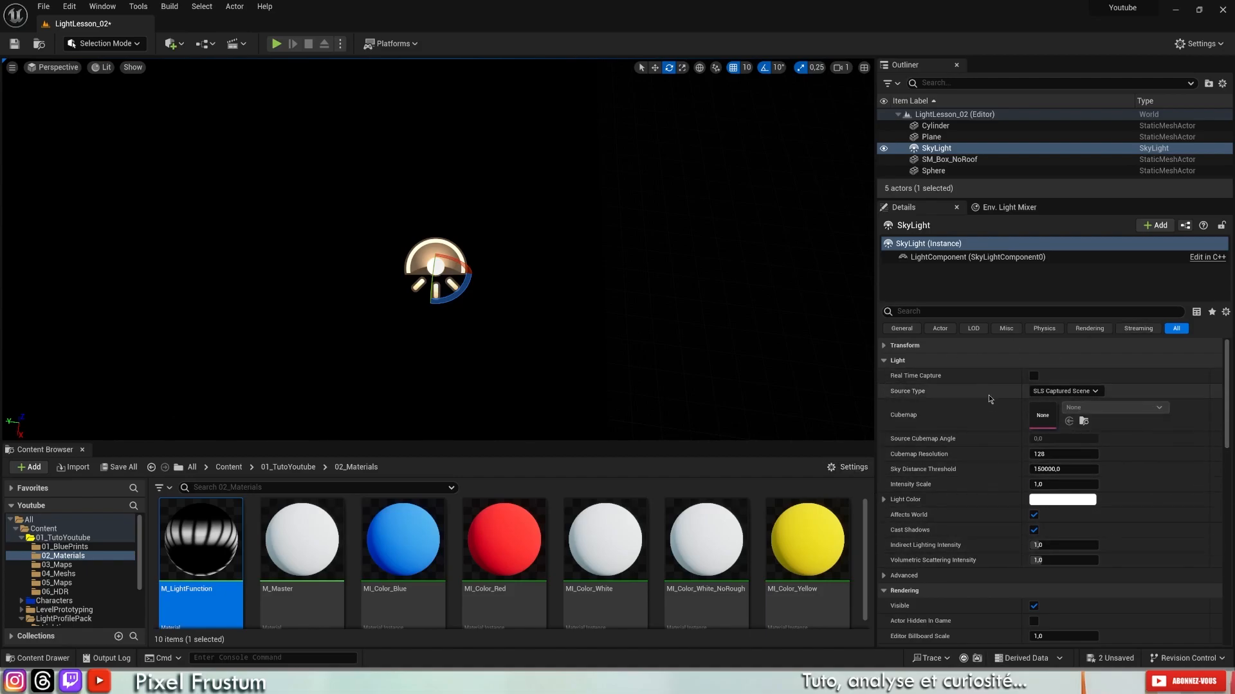
pyautogui.click(884, 346)
pyautogui.click(884, 346)
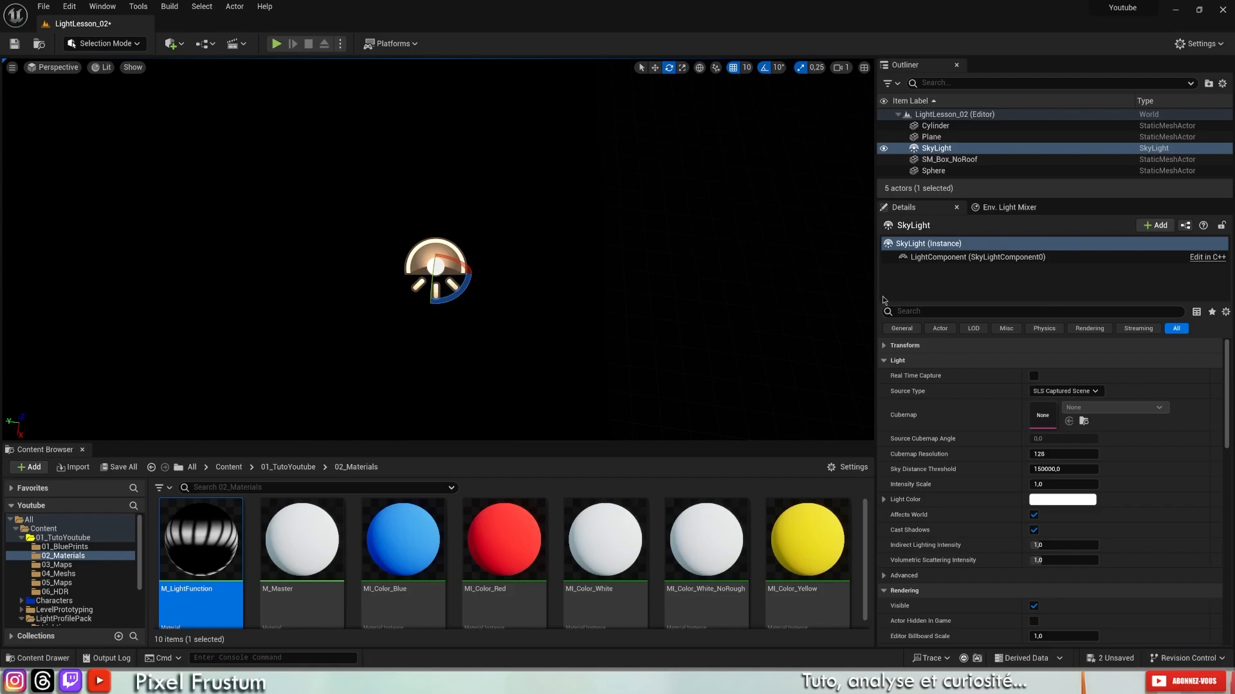
pyautogui.click(1065, 391)
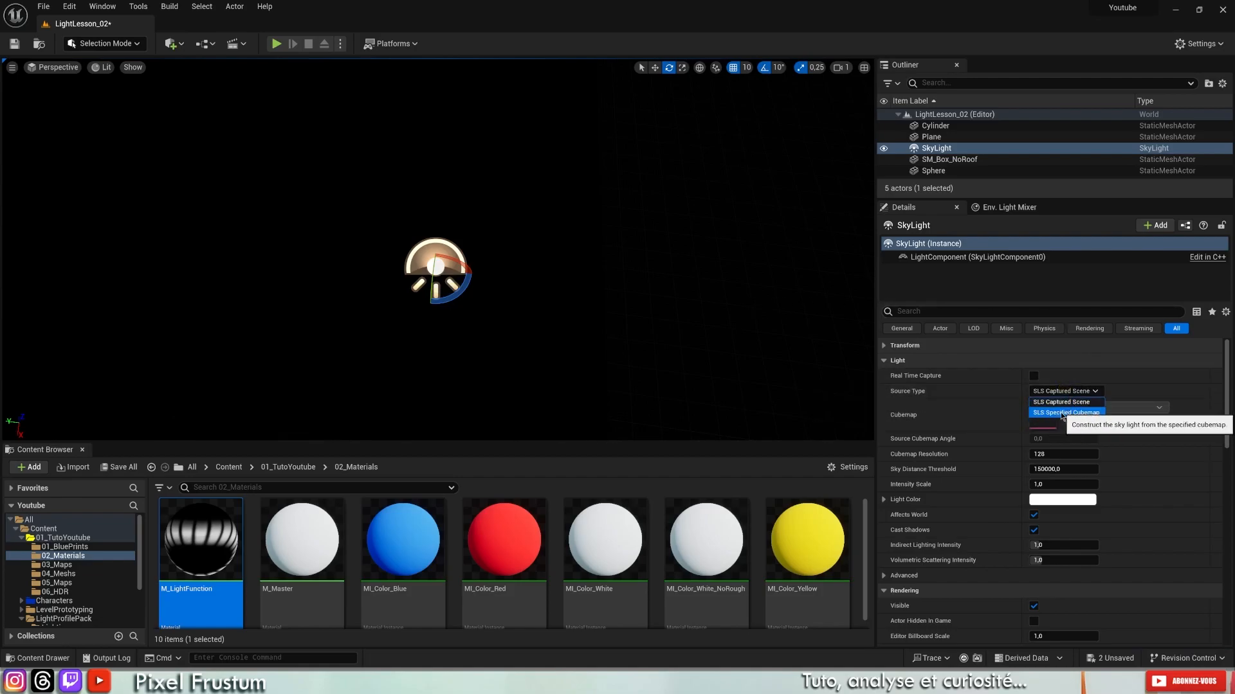
pyautogui.click(1091, 412)
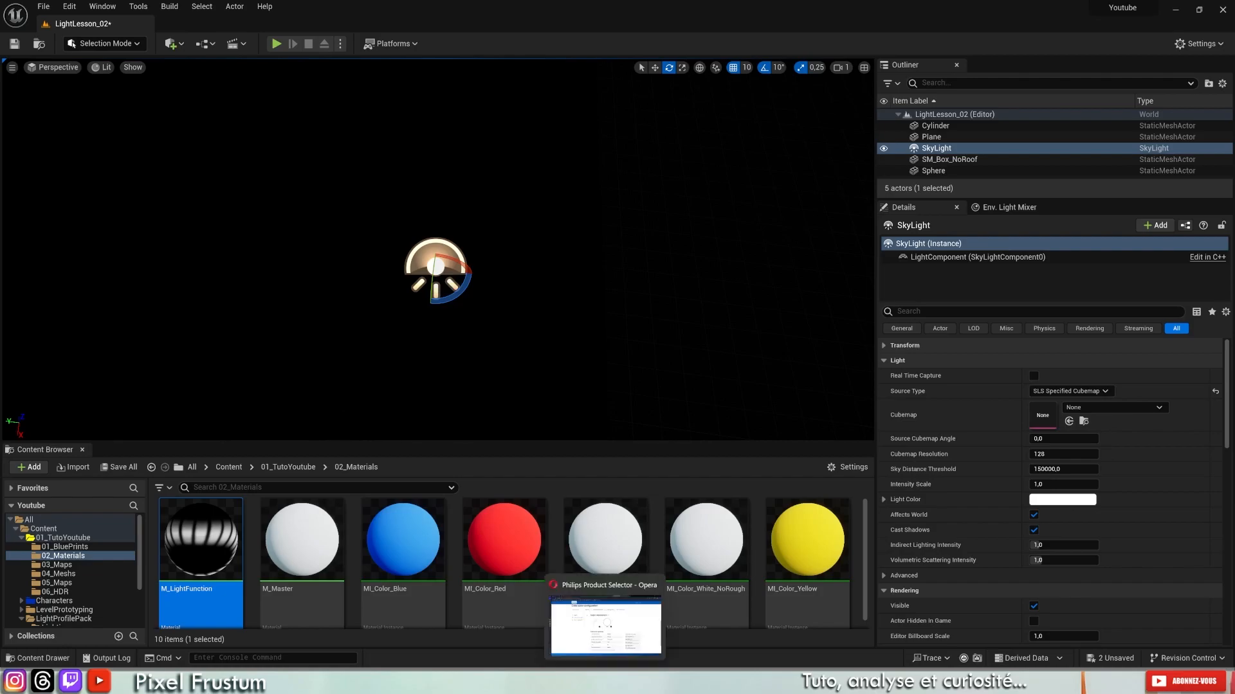
# Switch to the Opera browser and open the HDRI library from the Poly Haven home page.
pyautogui.click(605, 681)
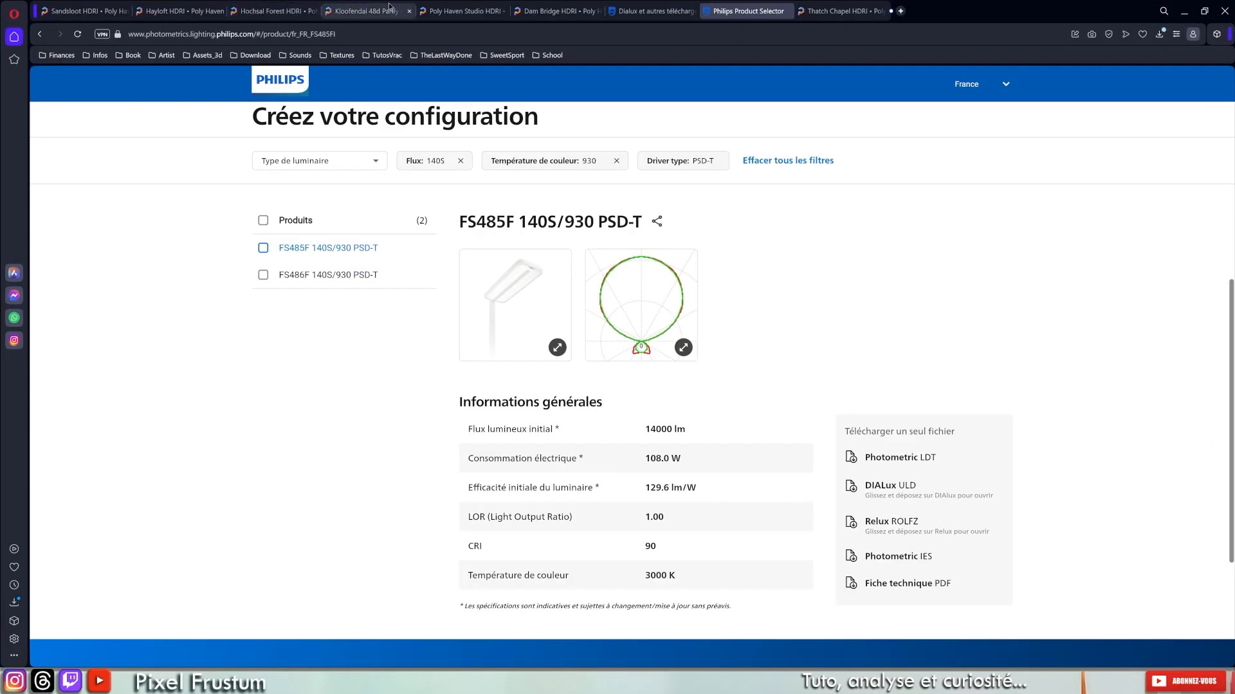
pyautogui.click(77, 11)
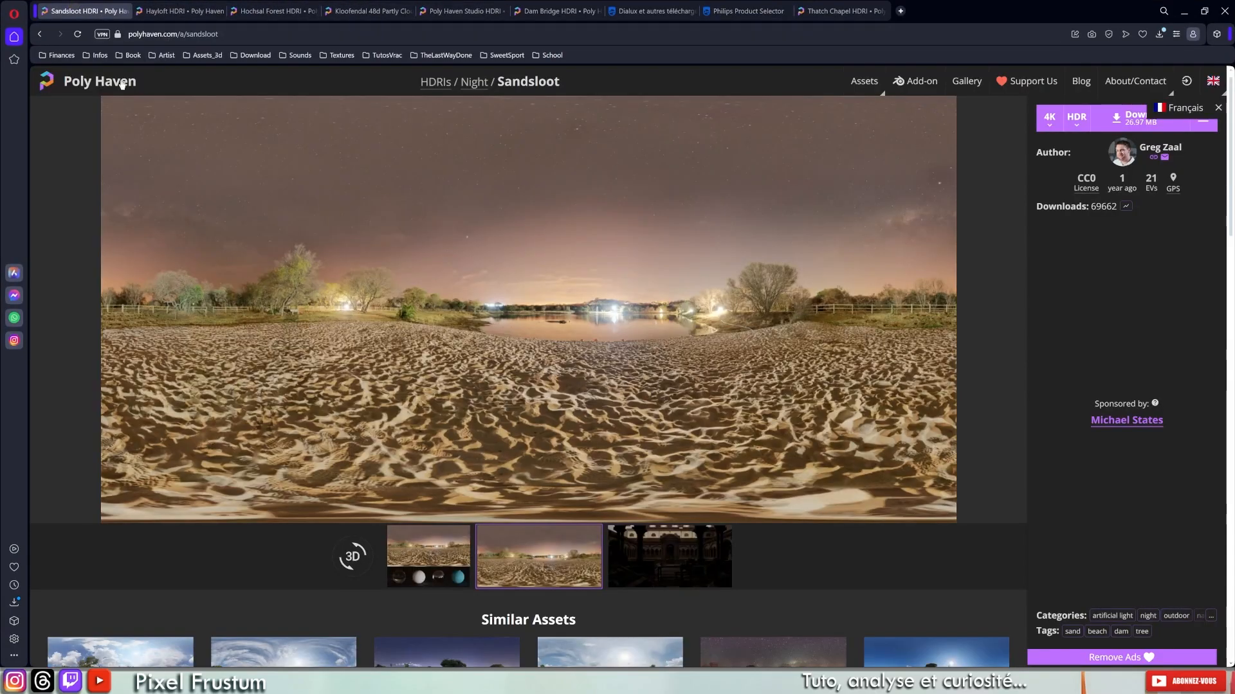
pyautogui.click(83, 84)
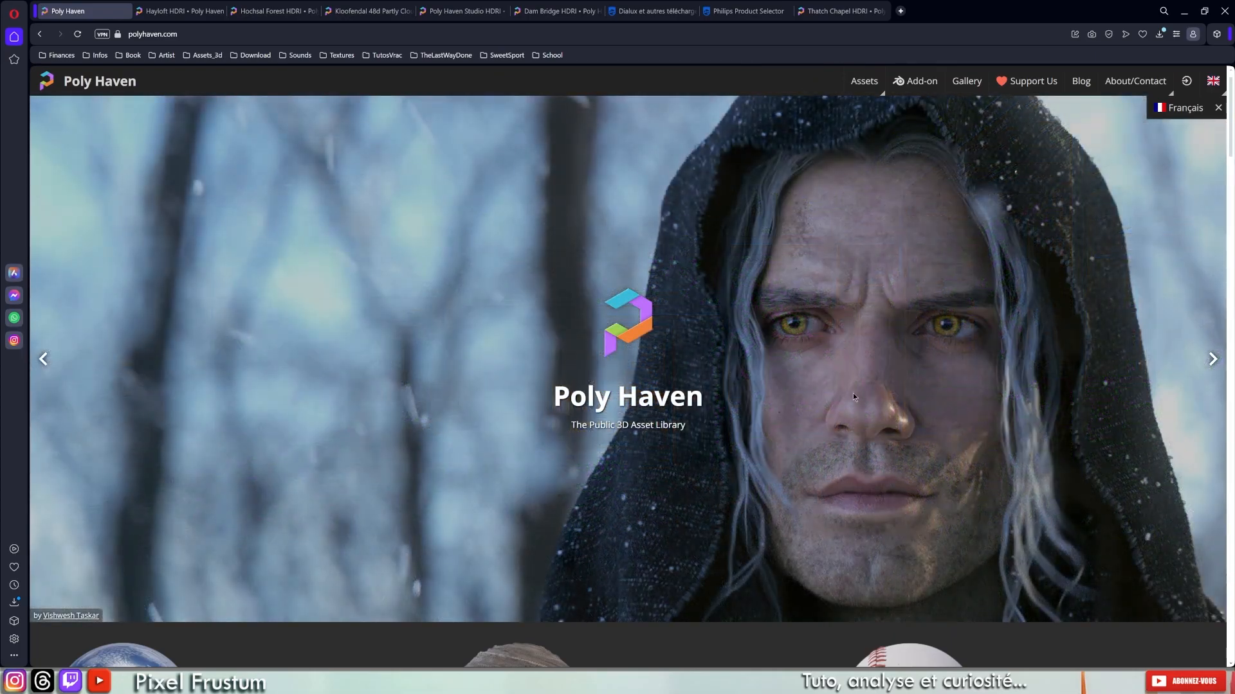
pyautogui.scroll(-5, 726, 372)
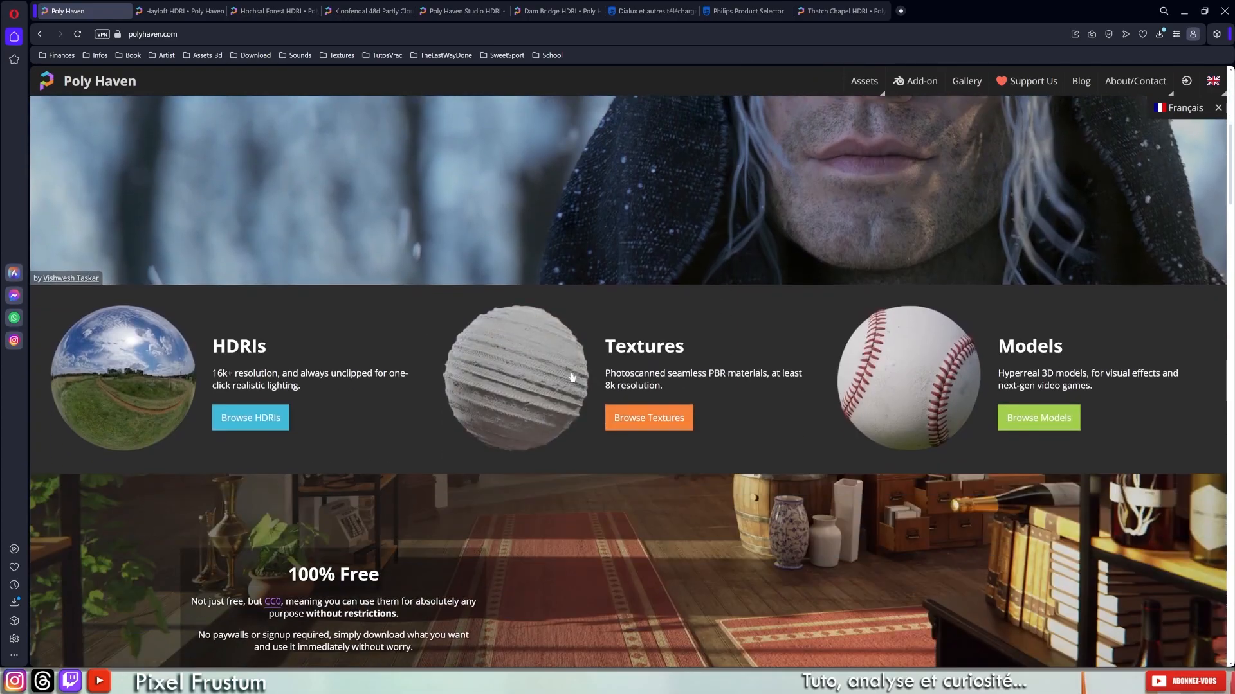
pyautogui.scroll(3, 723, 296)
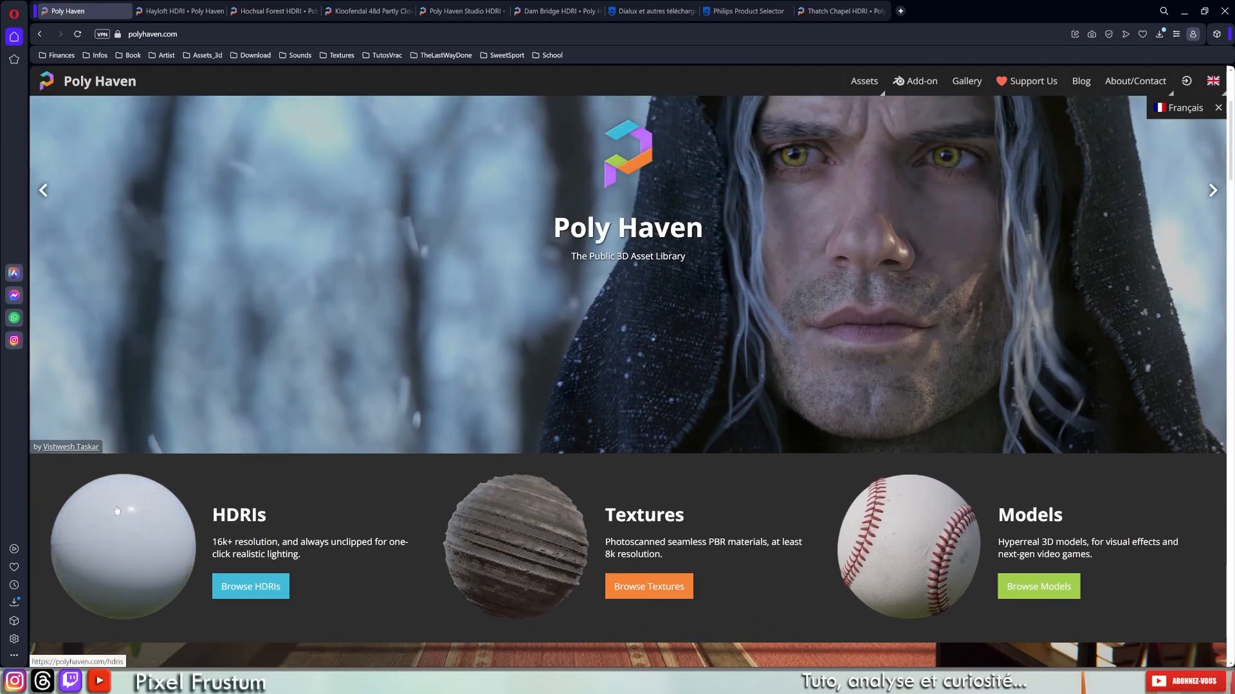
pyautogui.click(166, 551)
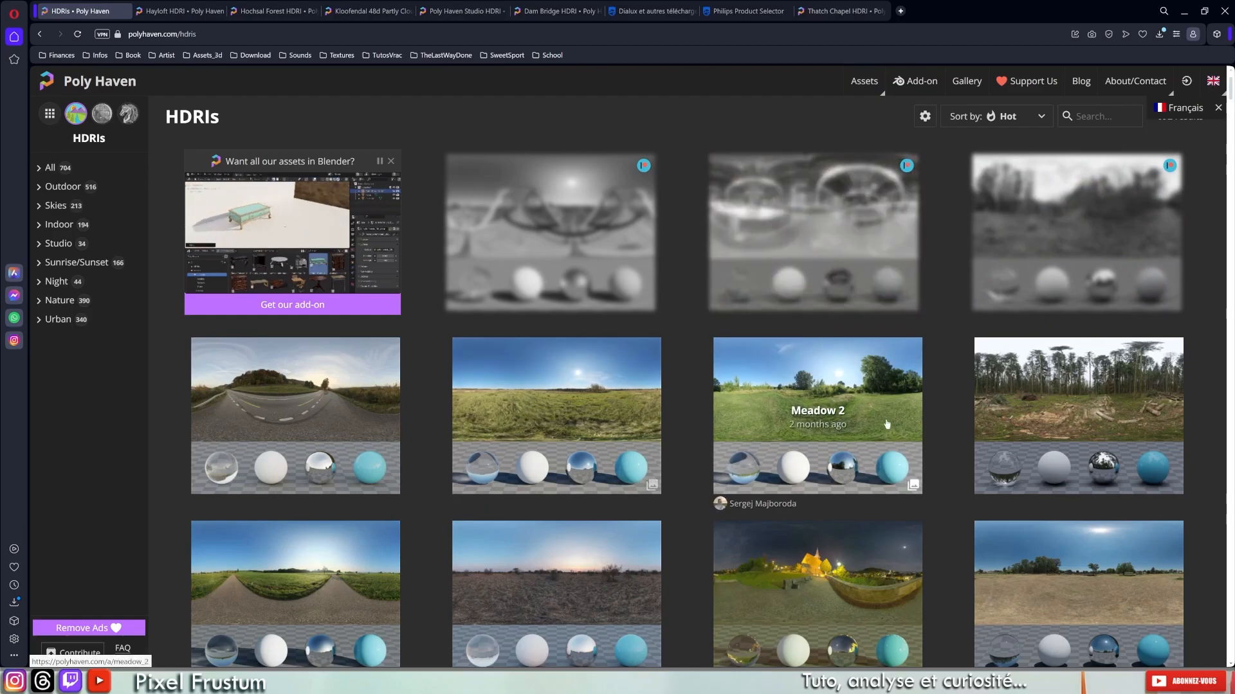
# Look through the Poly Haven HDRI catalogue to see the range of outdoor, indoor and studio environments.
pyautogui.scroll(-3, 802, 415)
pyautogui.scroll(-6, 809, 371)
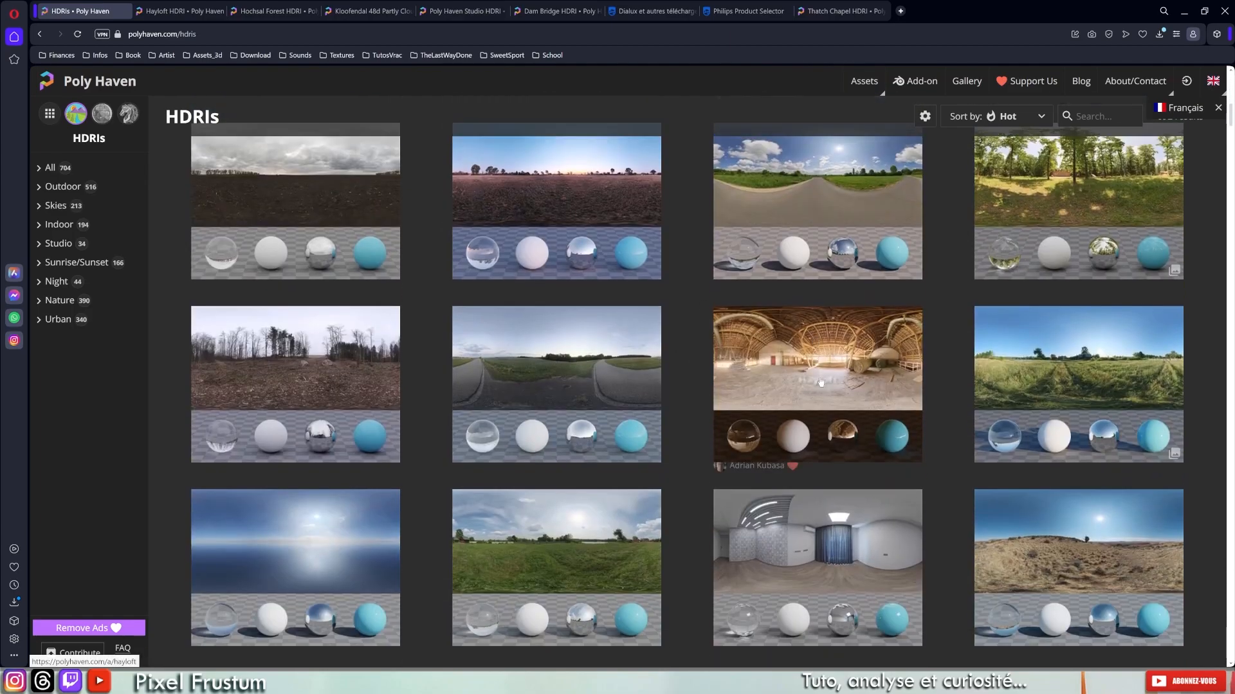
pyautogui.scroll(-7, 605, 477)
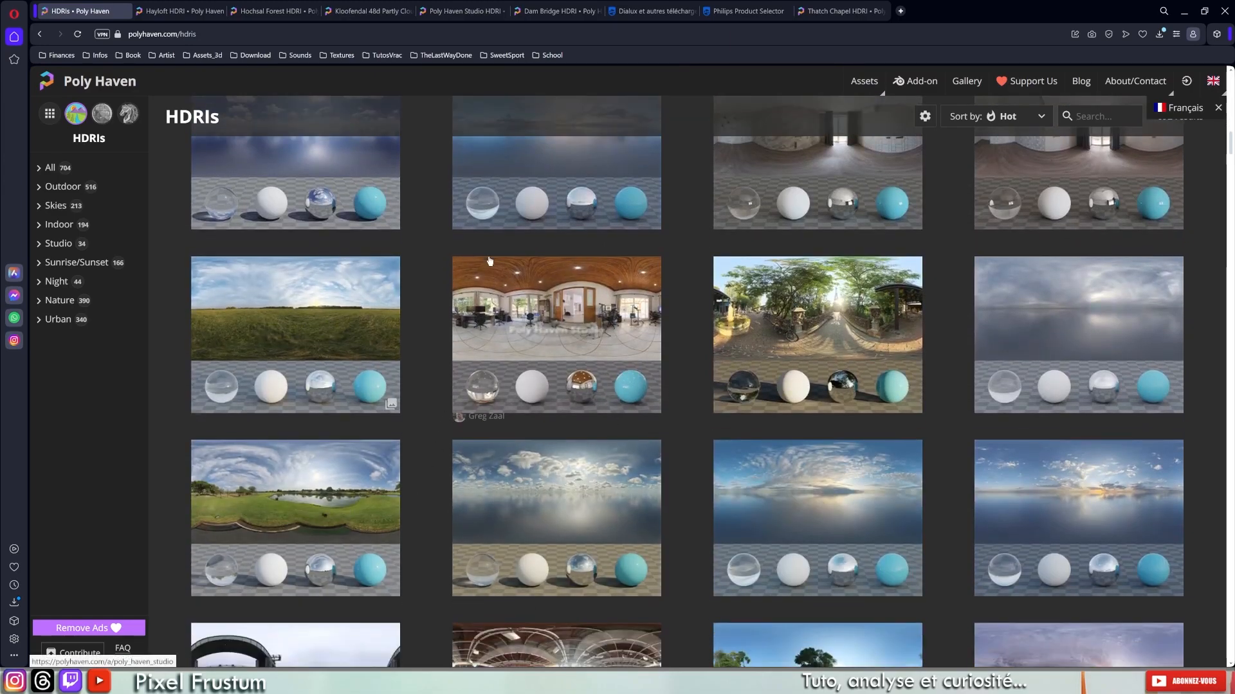
pyautogui.scroll(-7, 1014, 474)
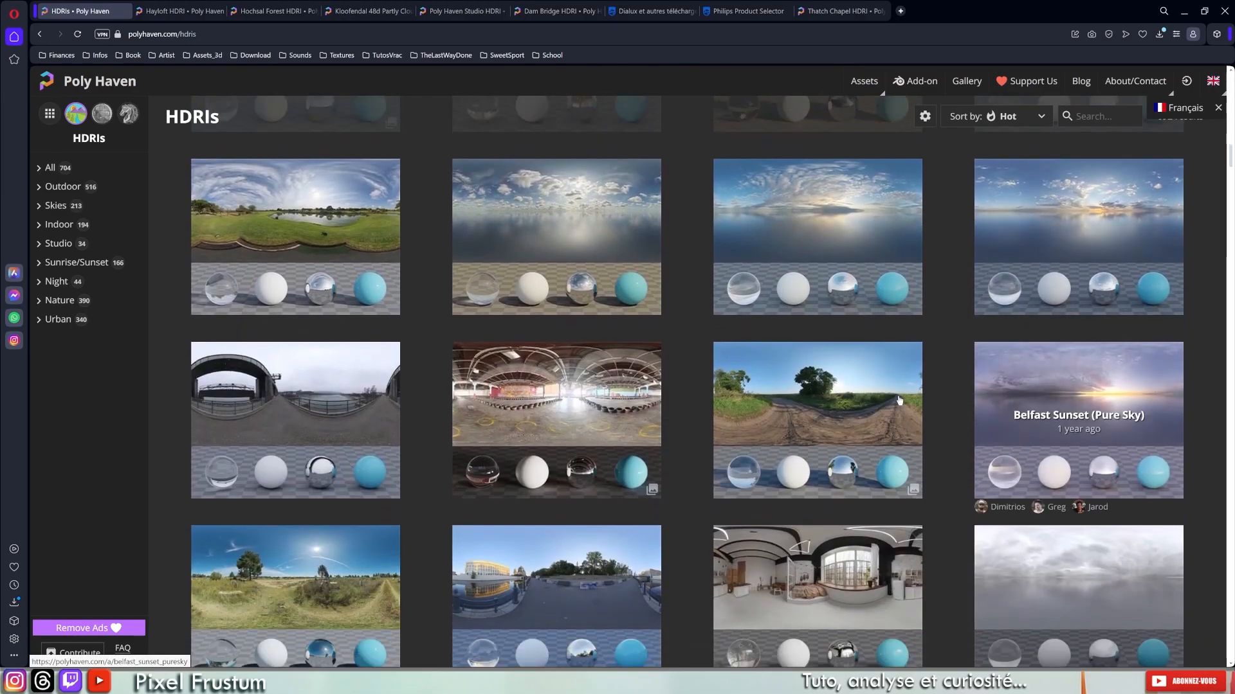
pyautogui.scroll(2, 623, 341)
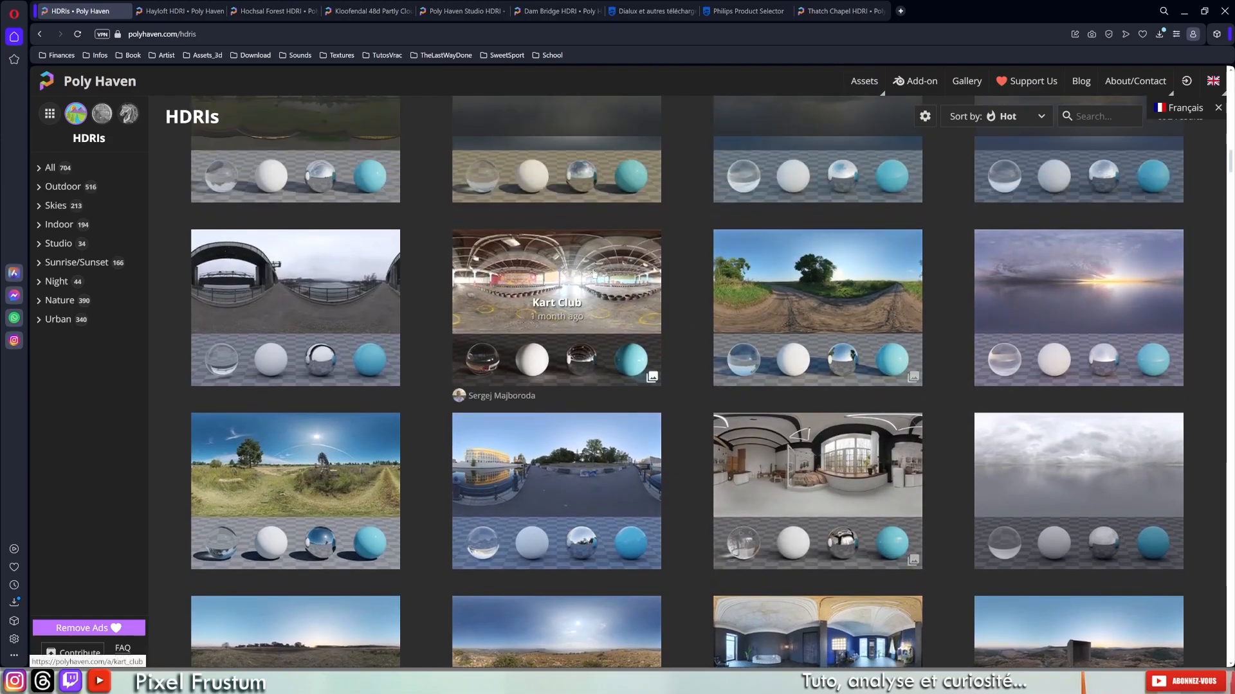
pyautogui.scroll(-4, 830, 551)
pyautogui.scroll(-15, 830, 550)
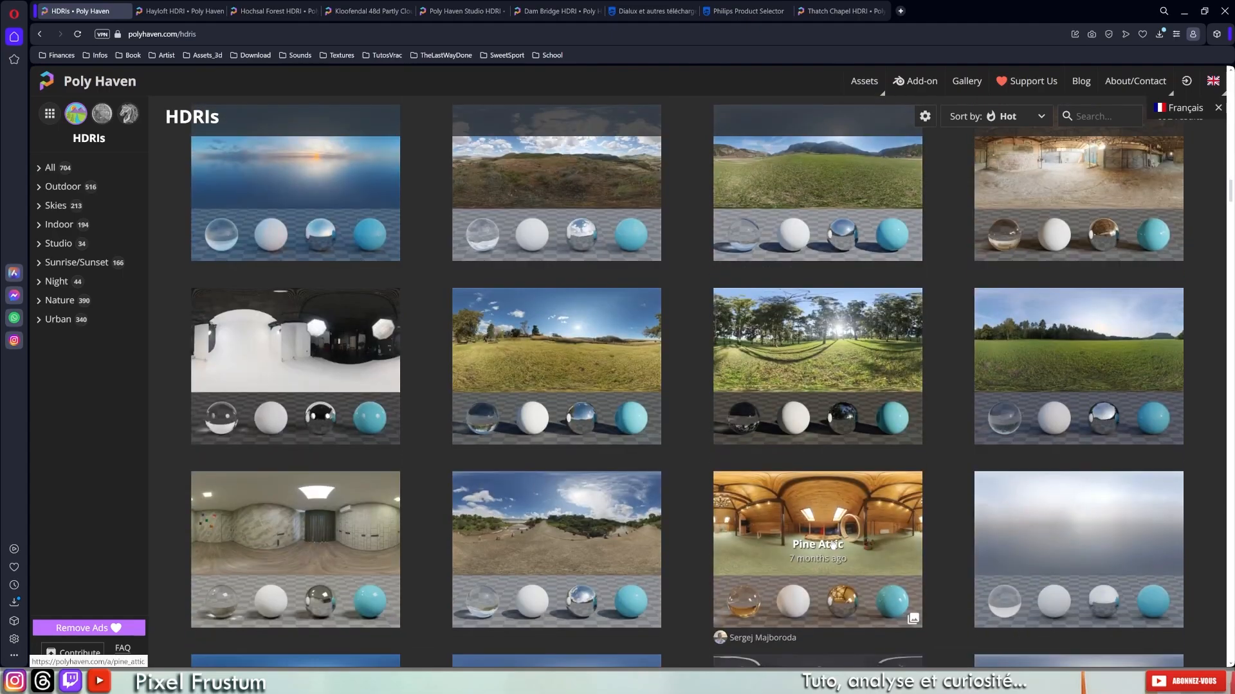
pyautogui.scroll(-15, 820, 540)
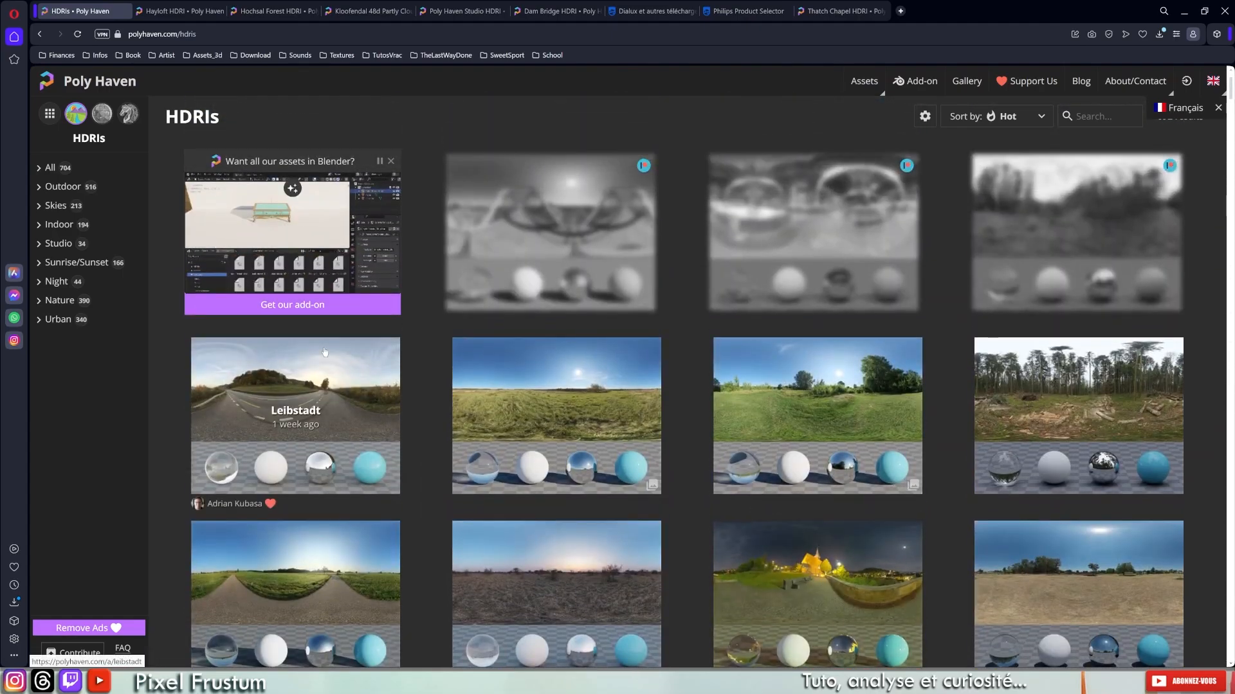
# Open the Leibstadt HDRI, compare its EXR and HDR download formats, leave it on HDR and return to the catalogue.
pyautogui.click(279, 376)
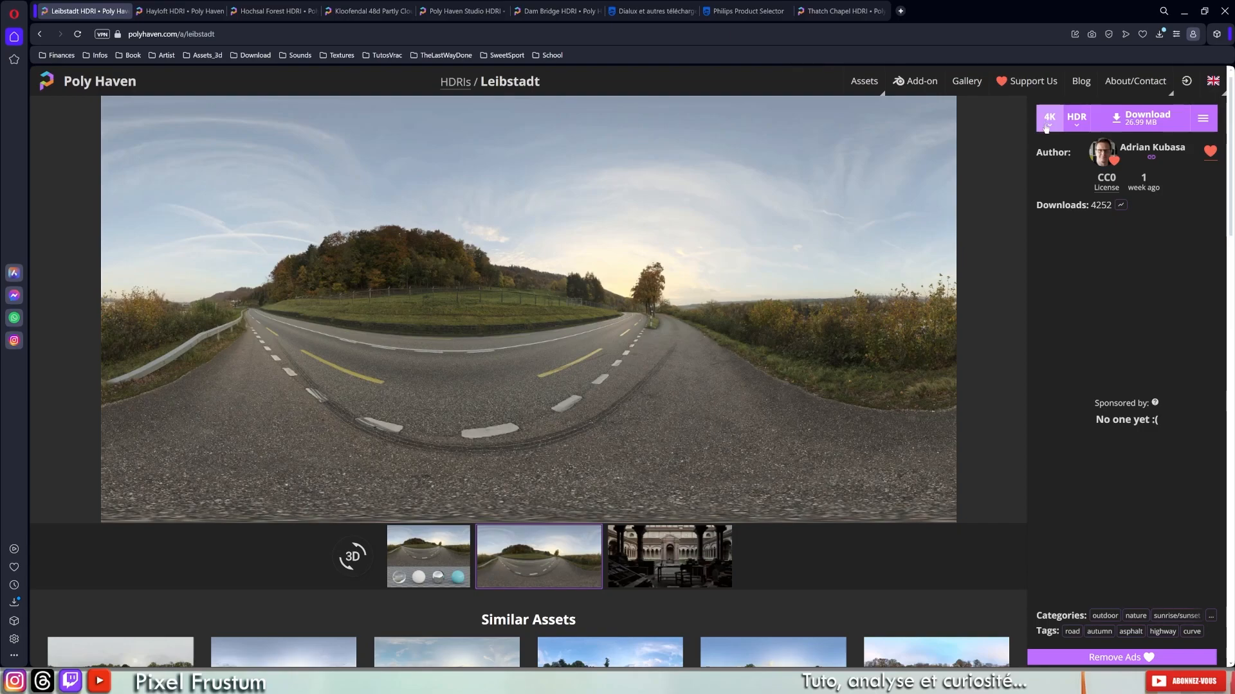
pyautogui.click(1080, 123)
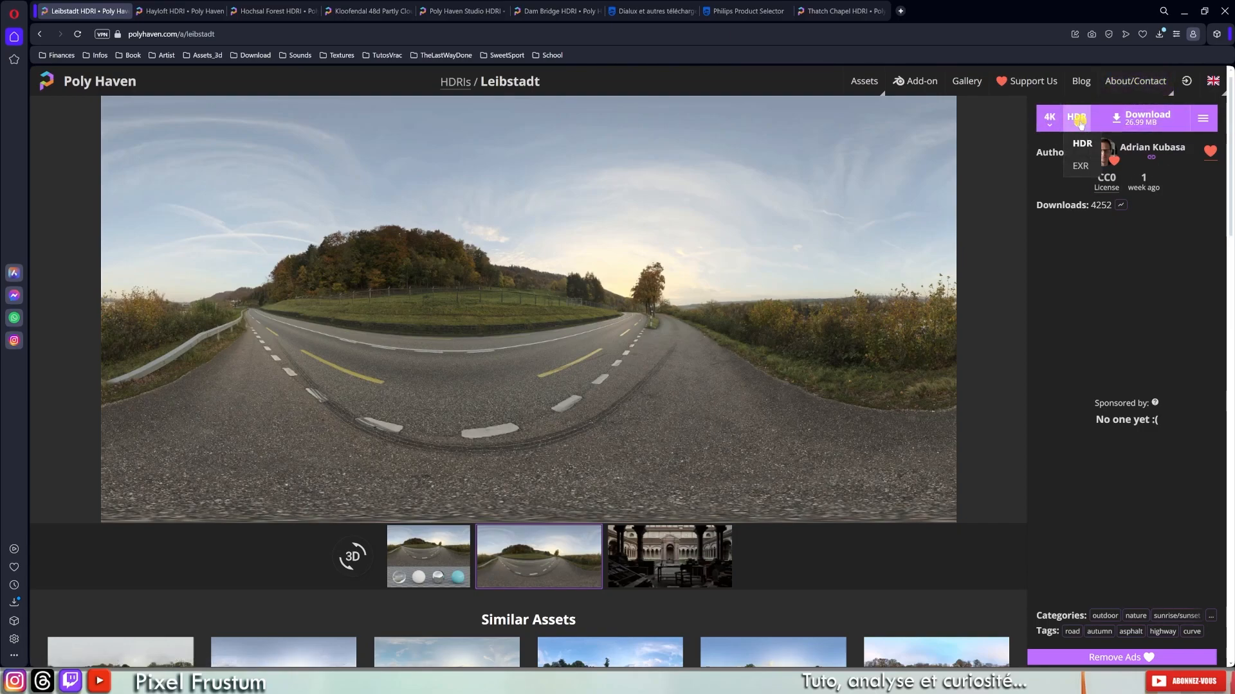
pyautogui.click(1075, 170)
pyautogui.click(1072, 129)
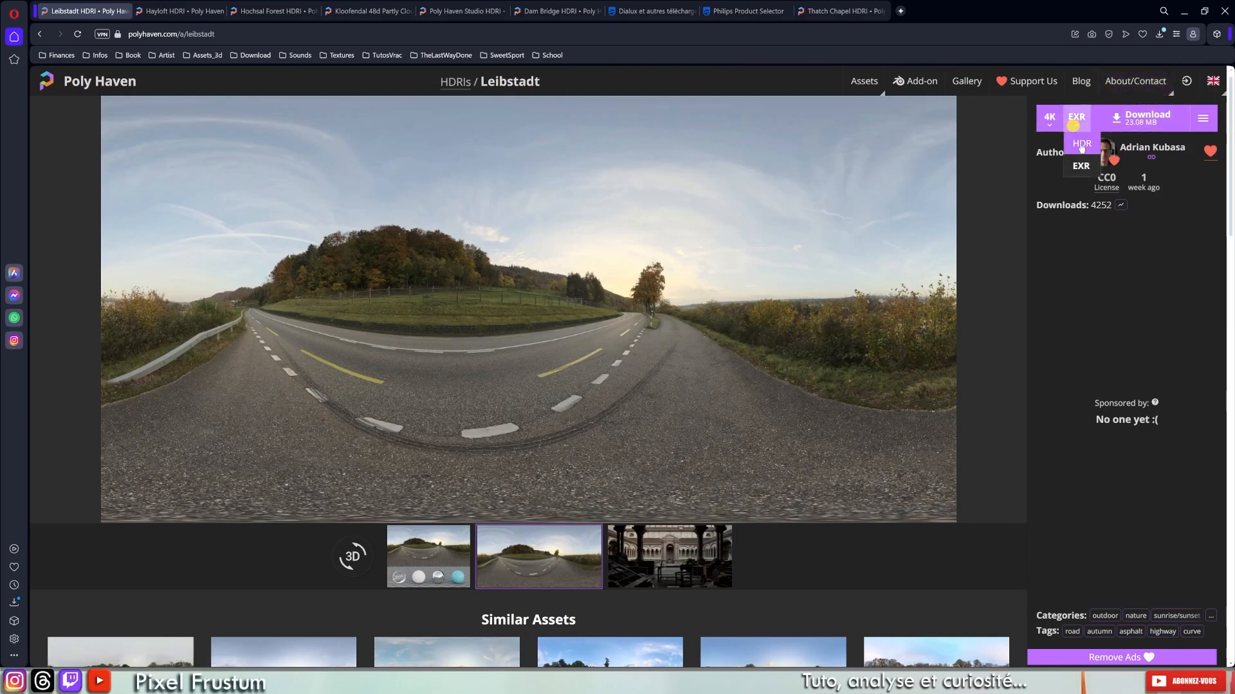
pyautogui.click(1080, 148)
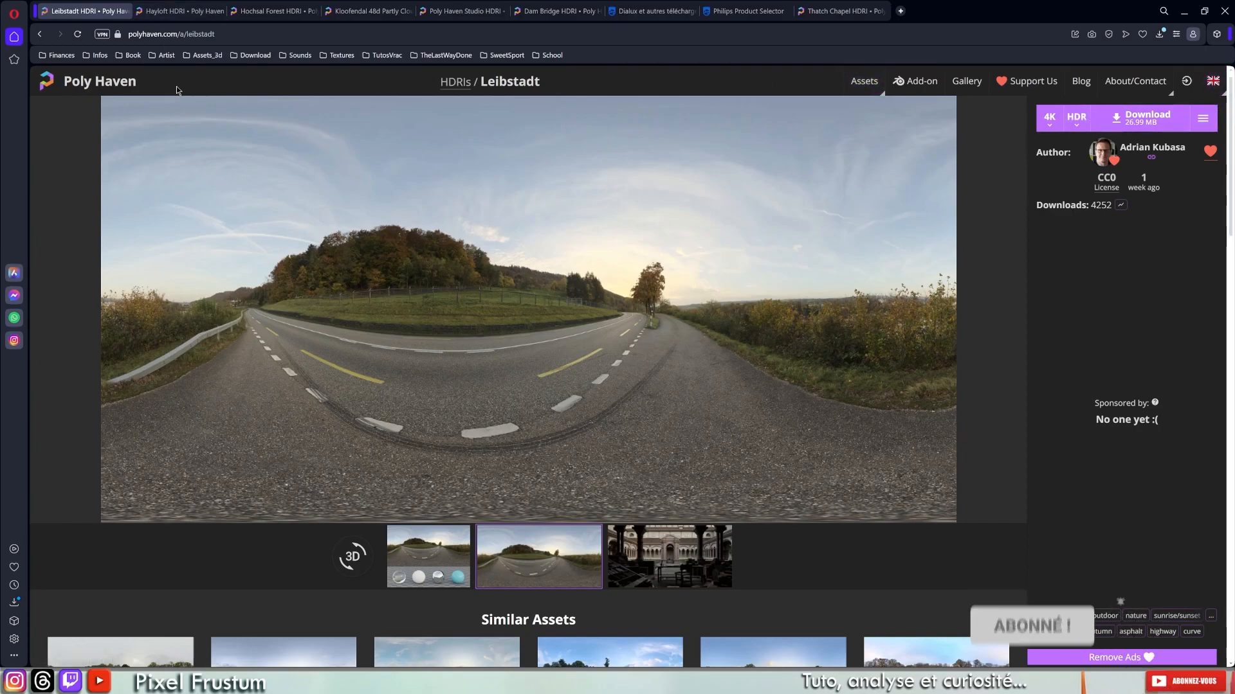
pyautogui.click(40, 36)
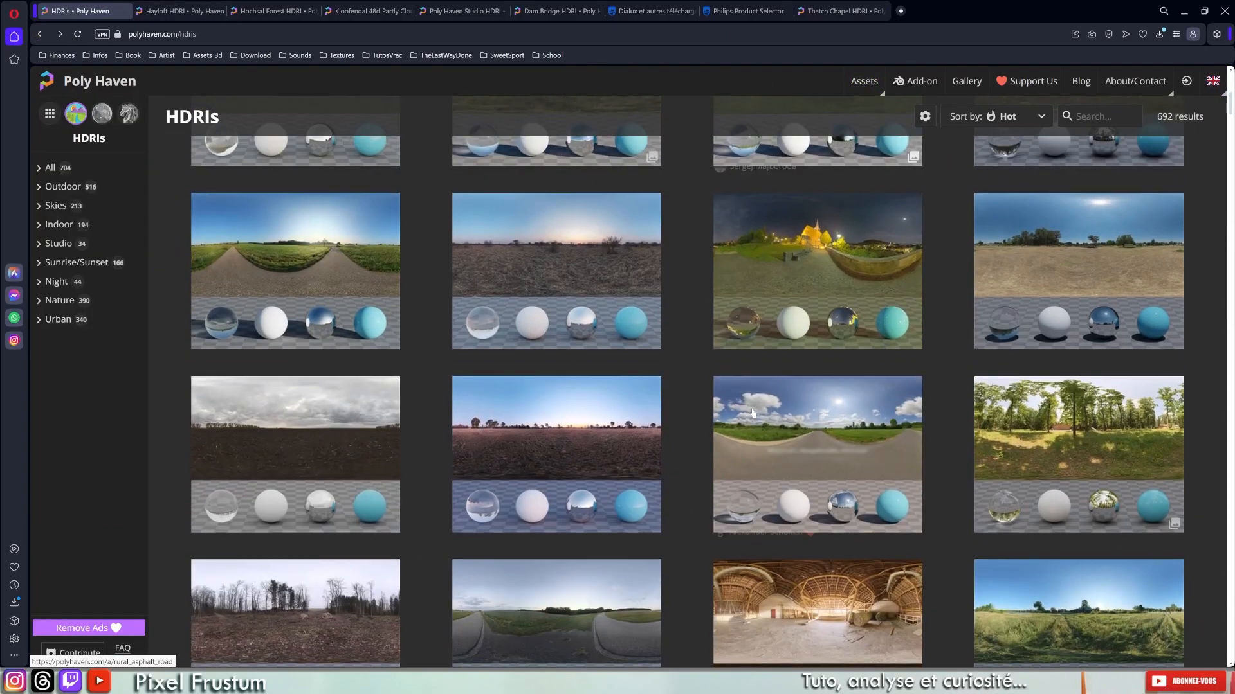
# Open the Hayloft HDRI's page, check its file format options and return to Unreal Editor.
pyautogui.scroll(-4, 820, 289)
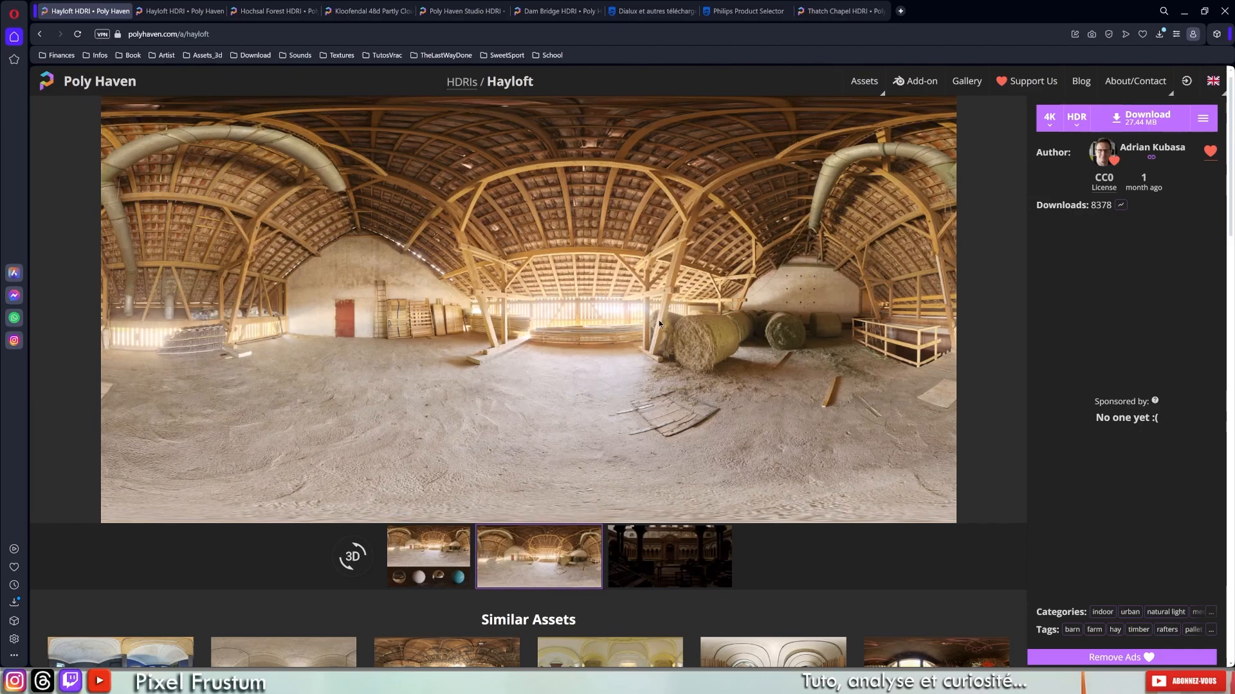
pyautogui.click(1076, 118)
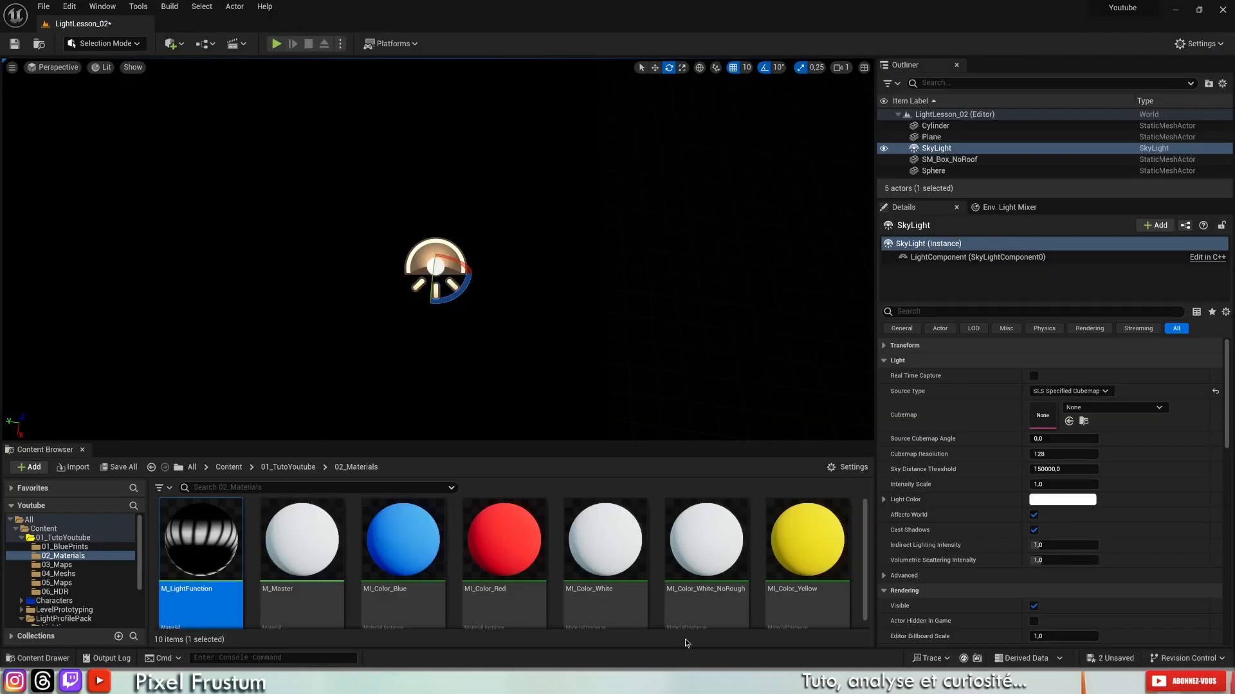
pyautogui.click(1060, 414)
pyautogui.click(1175, 9)
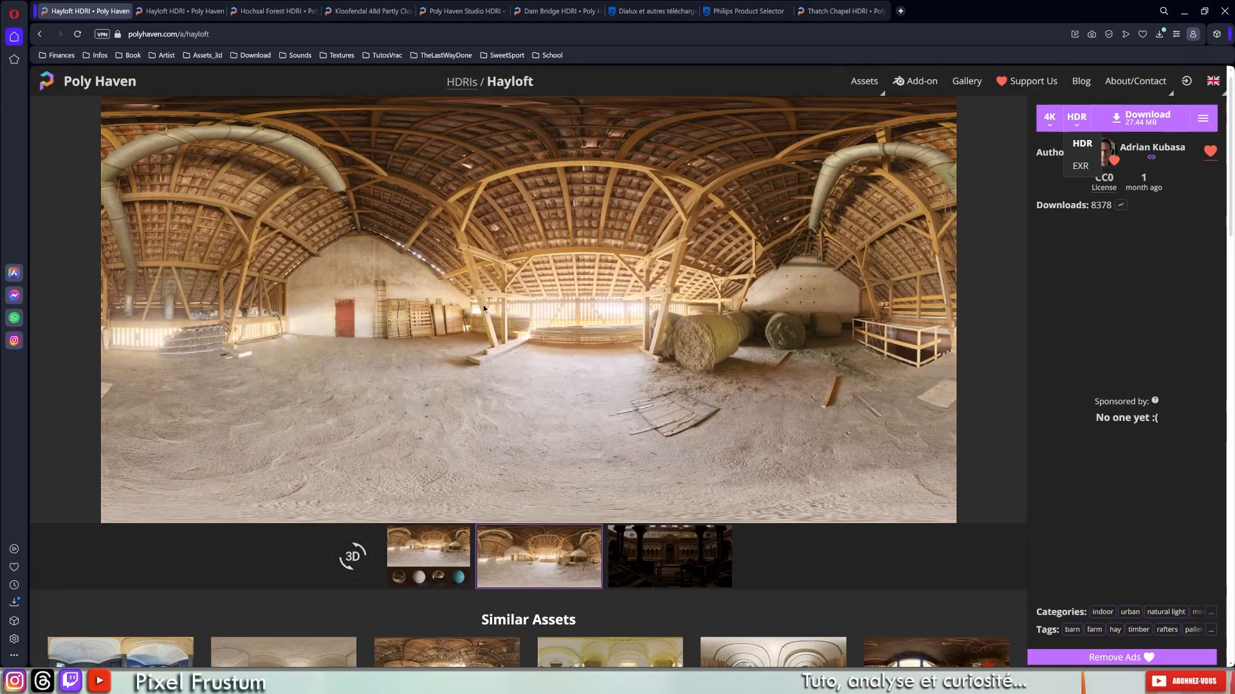
pyautogui.click(582, 316)
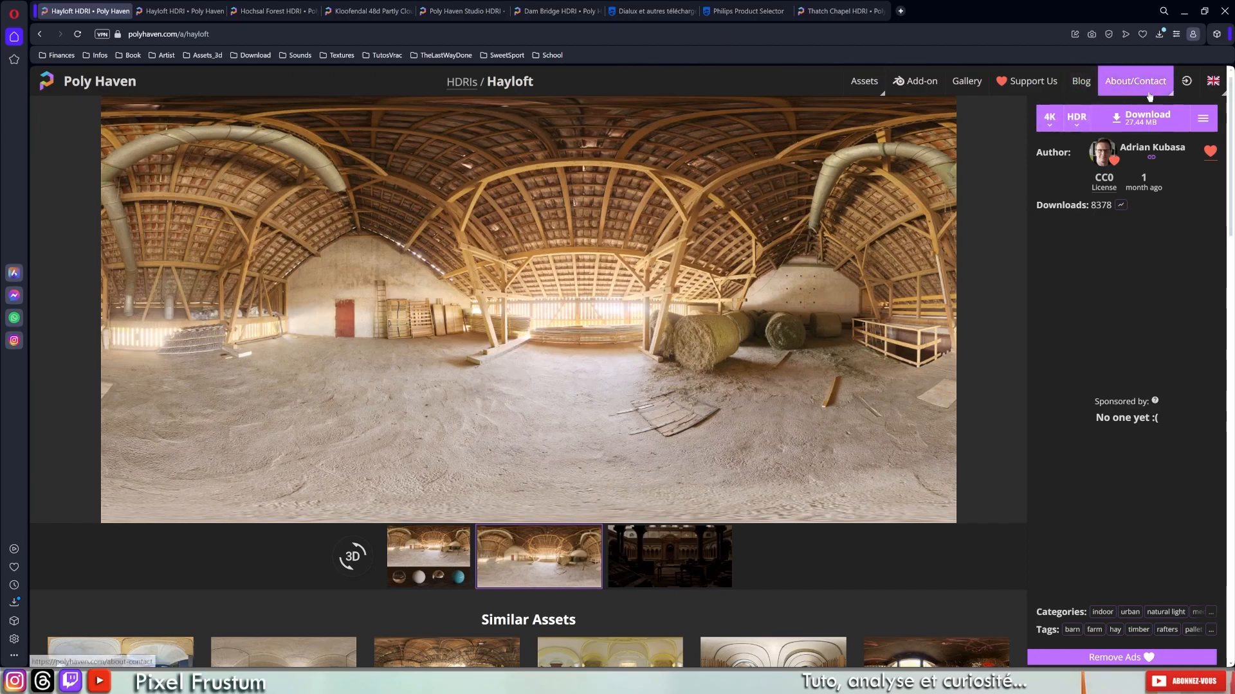
pyautogui.click(1185, 11)
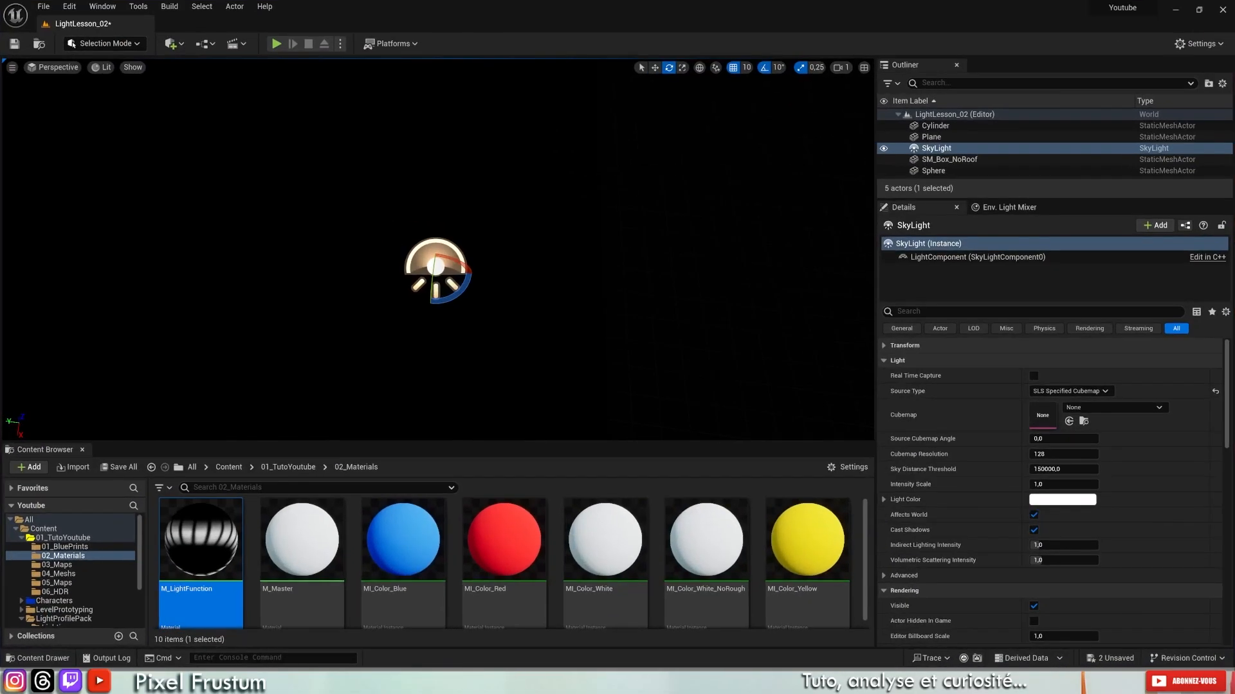
# Assign dam_bridge_4k from the 06_HDR folder as the SkyLight's cubemap and inspect the lit room.
pyautogui.click(65, 592)
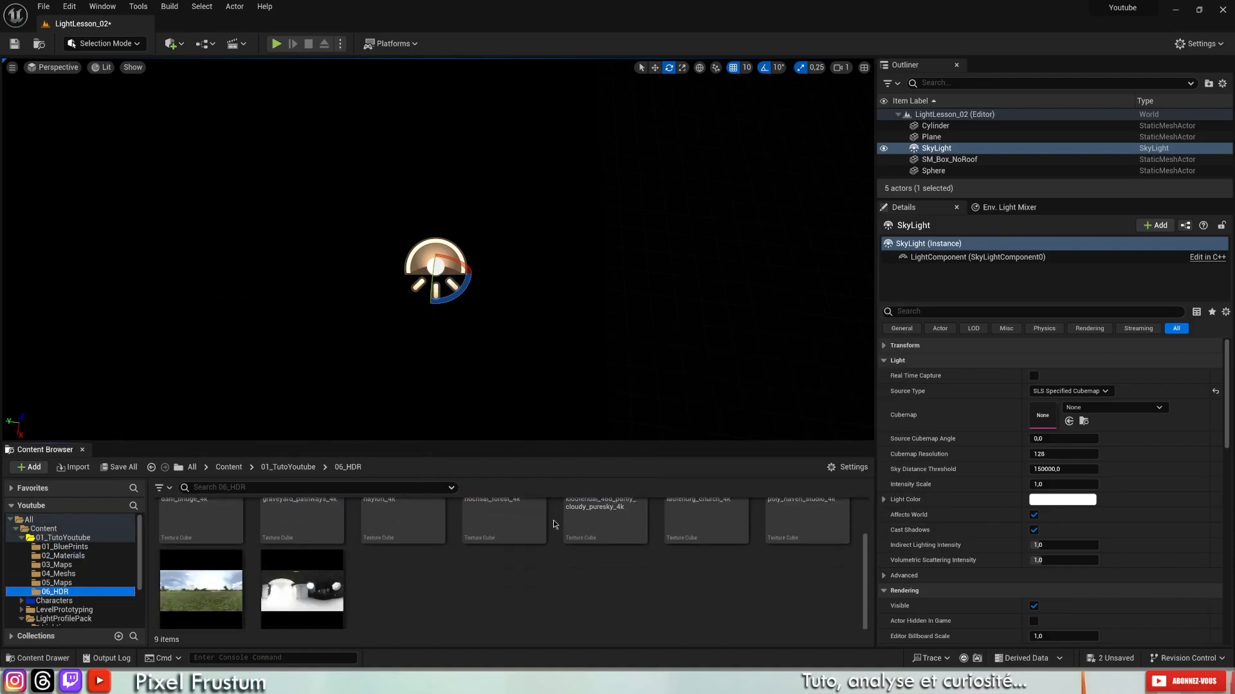
pyautogui.moveTo(571, 564)
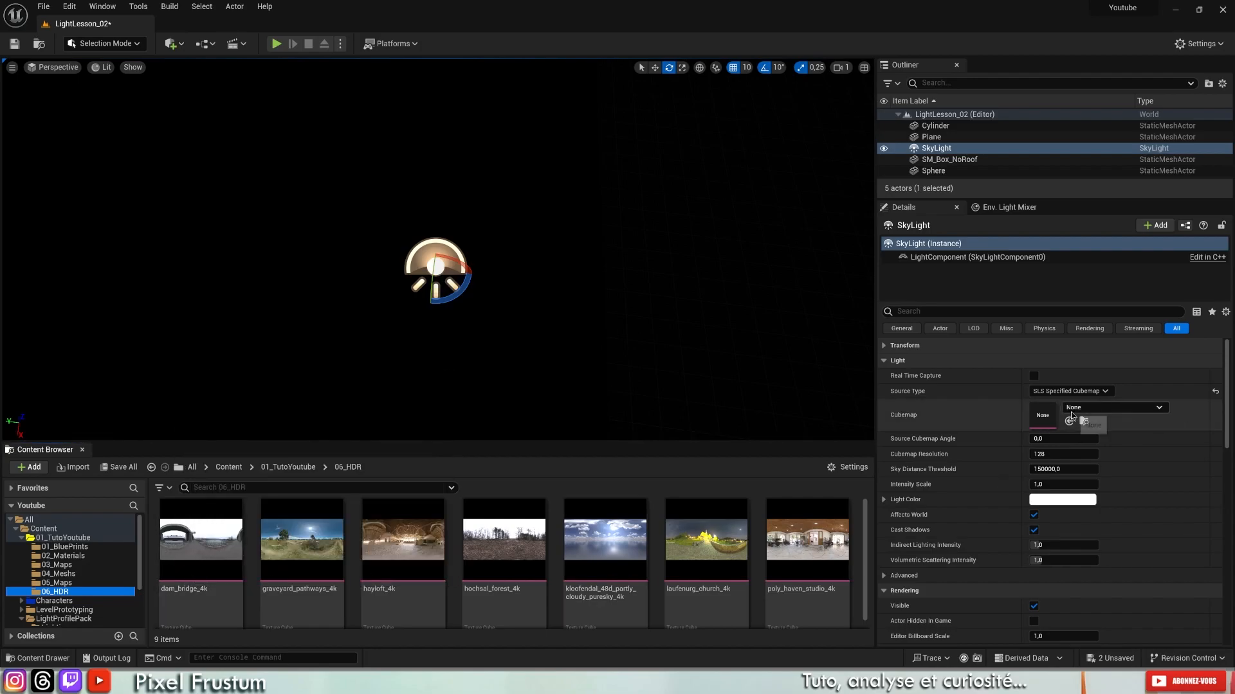
pyautogui.moveTo(201, 547); pyautogui.dragTo(1043, 422)
pyautogui.moveTo(632, 249); pyautogui.dragTo(488, 249, button='right')
pyautogui.press('w')
pyautogui.press('s')
pyautogui.press('w')
pyautogui.press('s')
pyautogui.press('w')
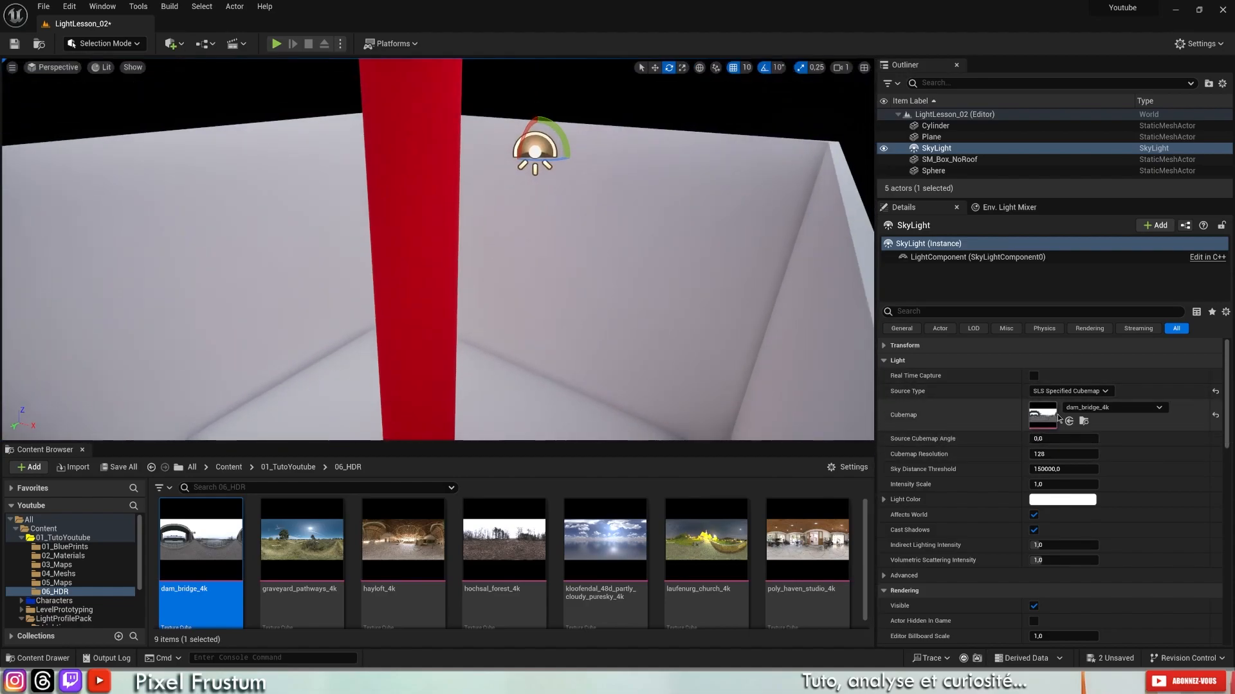
# Try graveyard_pathways_4k as the SkyLight's cubemap, replace it with laufenurg_church_4k and inspect the lighting in the room.
pyautogui.moveTo(303, 542); pyautogui.dragTo(1067, 424)
pyautogui.moveTo(650, 276); pyautogui.dragTo(598, 264, button='right')
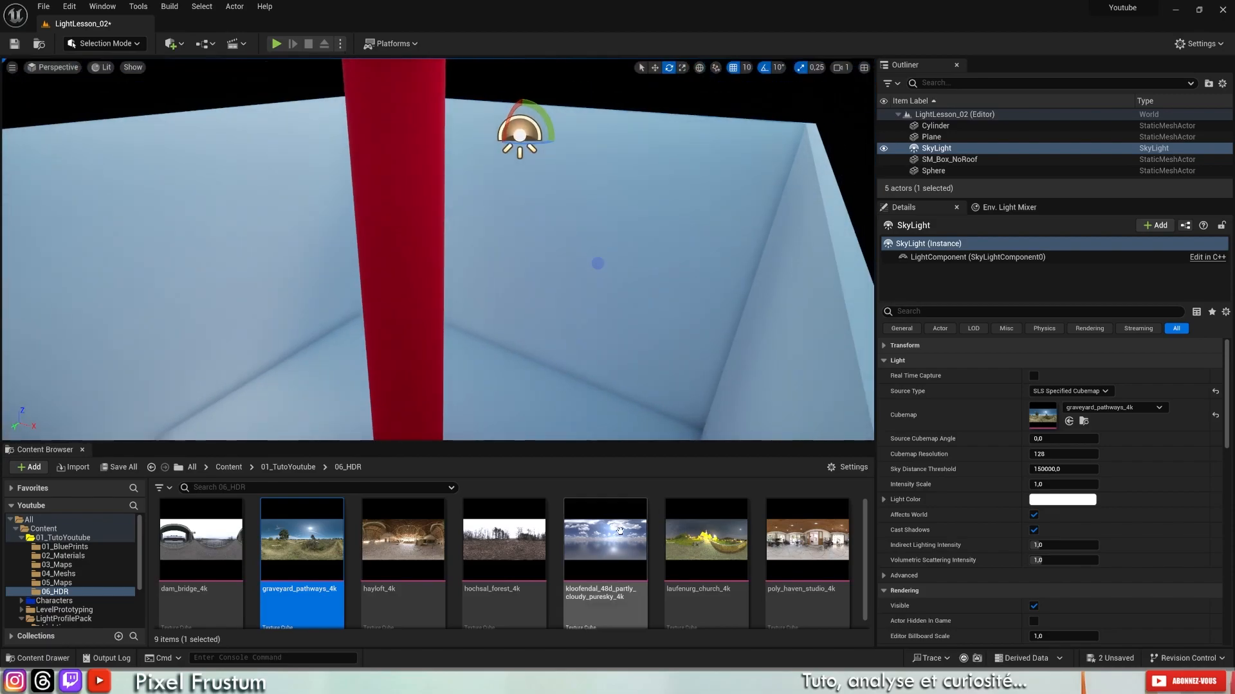
pyautogui.moveTo(712, 550); pyautogui.dragTo(1041, 415)
pyautogui.moveTo(739, 289); pyautogui.dragTo(527, 241, button='right')
pyautogui.moveTo(579, 276)
pyautogui.mouseDown(button='right')
pyautogui.moveTo(719, 286)
pyautogui.moveTo(562, 279)
pyautogui.mouseUp(button='right')
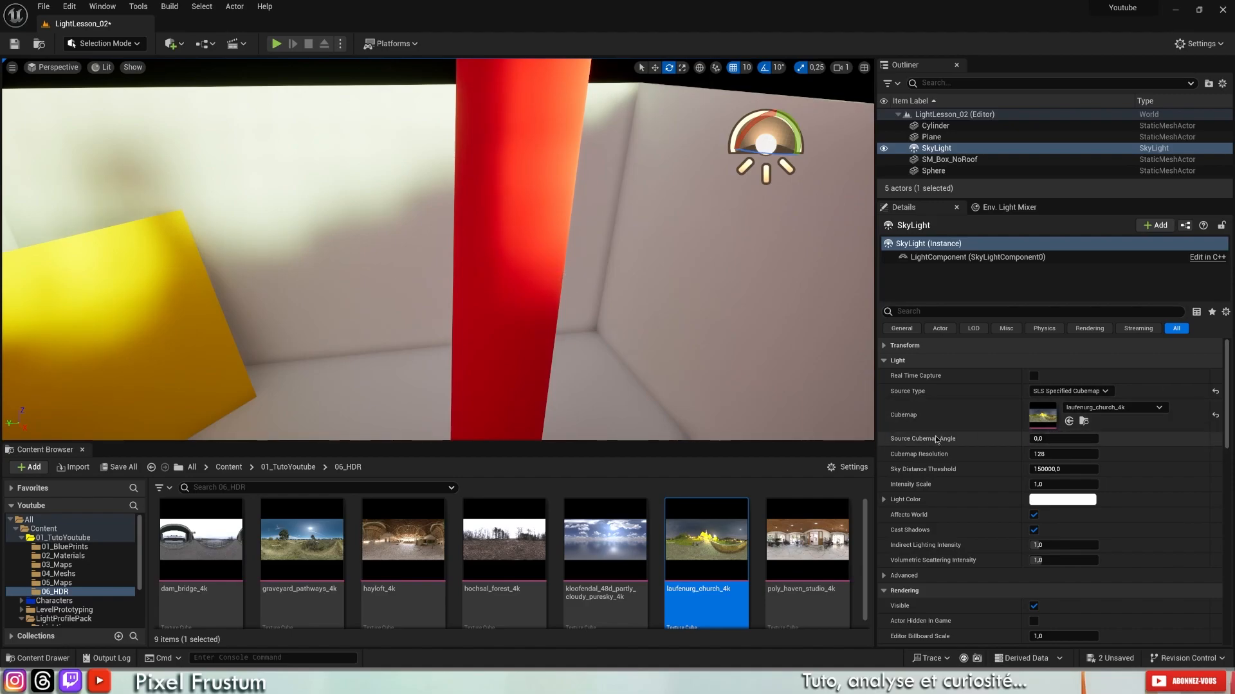
# Rotate the SkyLight's cubemap by setting Source Cubemap Angle to about 46.08 while viewing the room.
pyautogui.moveTo(450, 234)
pyautogui.mouseDown(button='right')
pyautogui.moveTo(369, 252)
pyautogui.moveTo(449, 234)
pyautogui.moveTo(543, 248)
pyautogui.moveTo(634, 353)
pyautogui.mouseUp(button='right')
pyautogui.press('s')
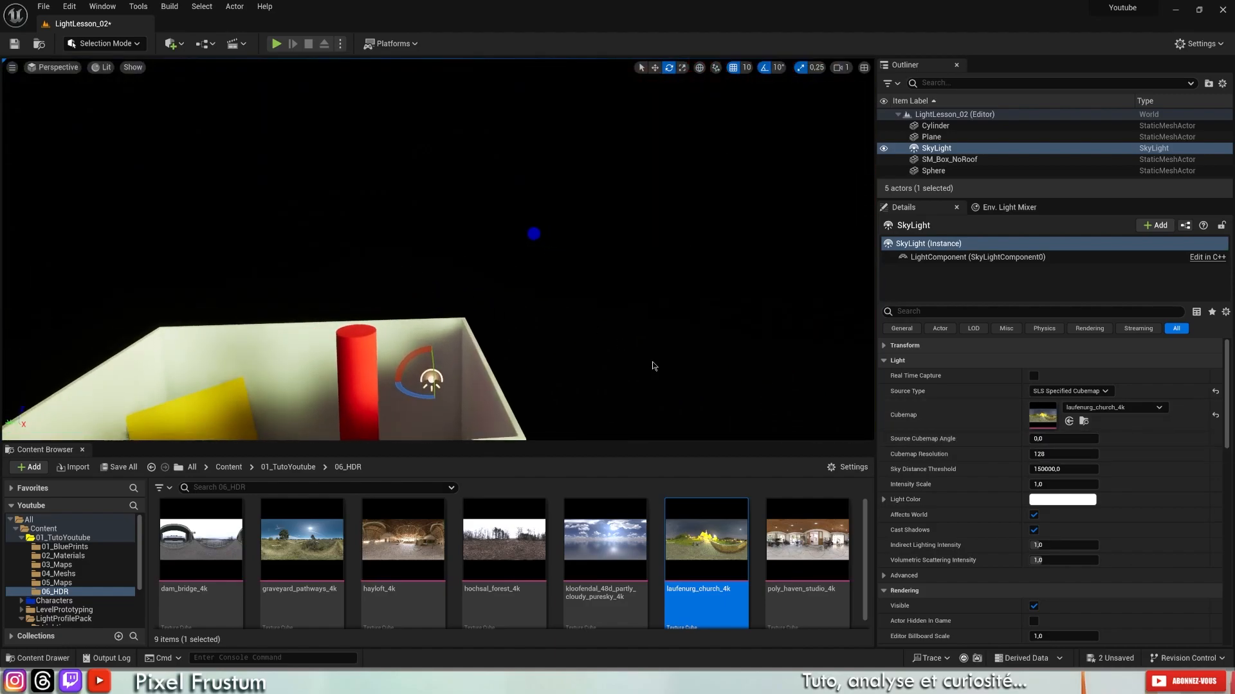
pyautogui.moveTo(705, 267)
pyautogui.mouseDown(button='right')
pyautogui.moveTo(753, 265)
pyautogui.moveTo(576, 168)
pyautogui.moveTo(545, 170)
pyautogui.mouseUp(button='right')
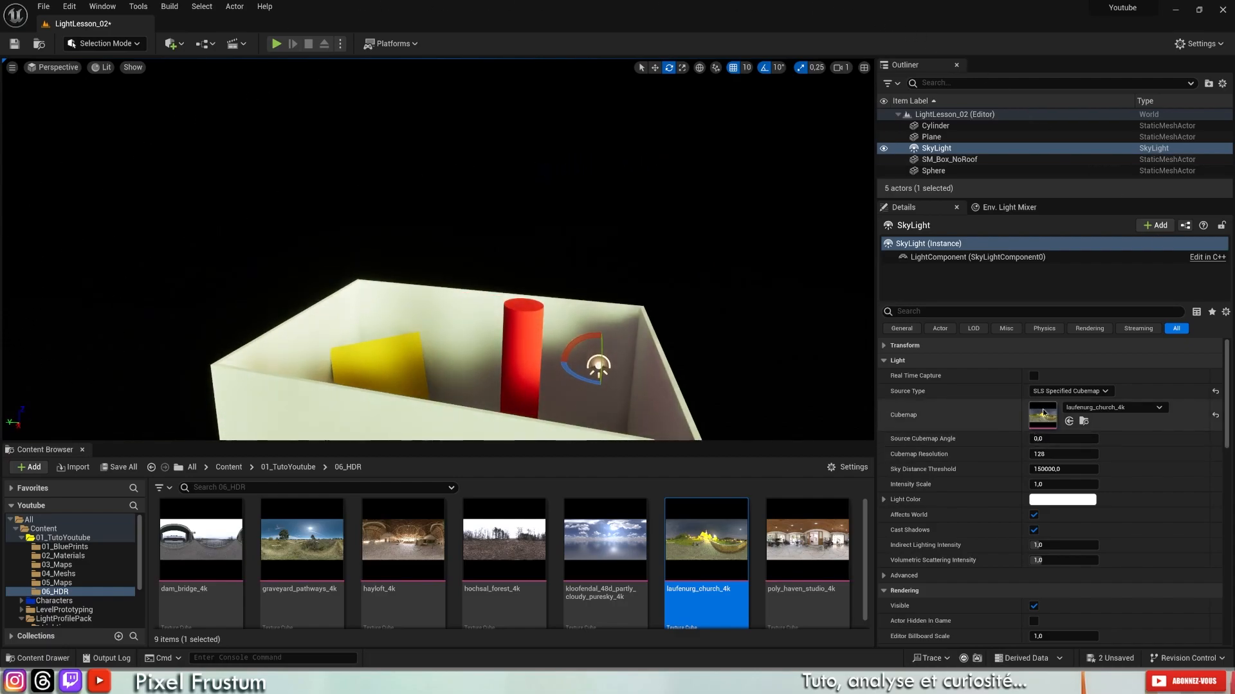
pyautogui.moveTo(593, 266); pyautogui.dragTo(551, 278, button='right')
pyautogui.moveTo(1037, 438); pyautogui.dragTo(1049, 437)
pyautogui.moveTo(678, 155); pyautogui.dragTo(697, 133, button='right')
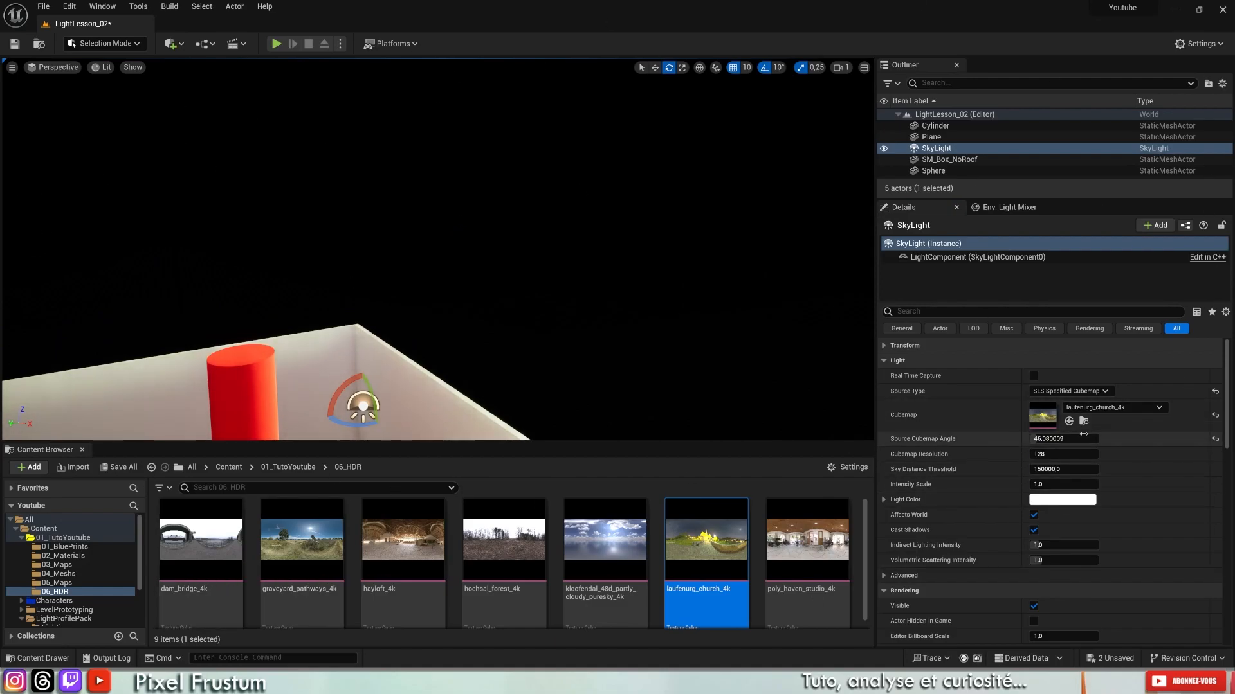
# Preview the scene in a different view mode and return the viewport to Lit.
pyautogui.click(108, 67)
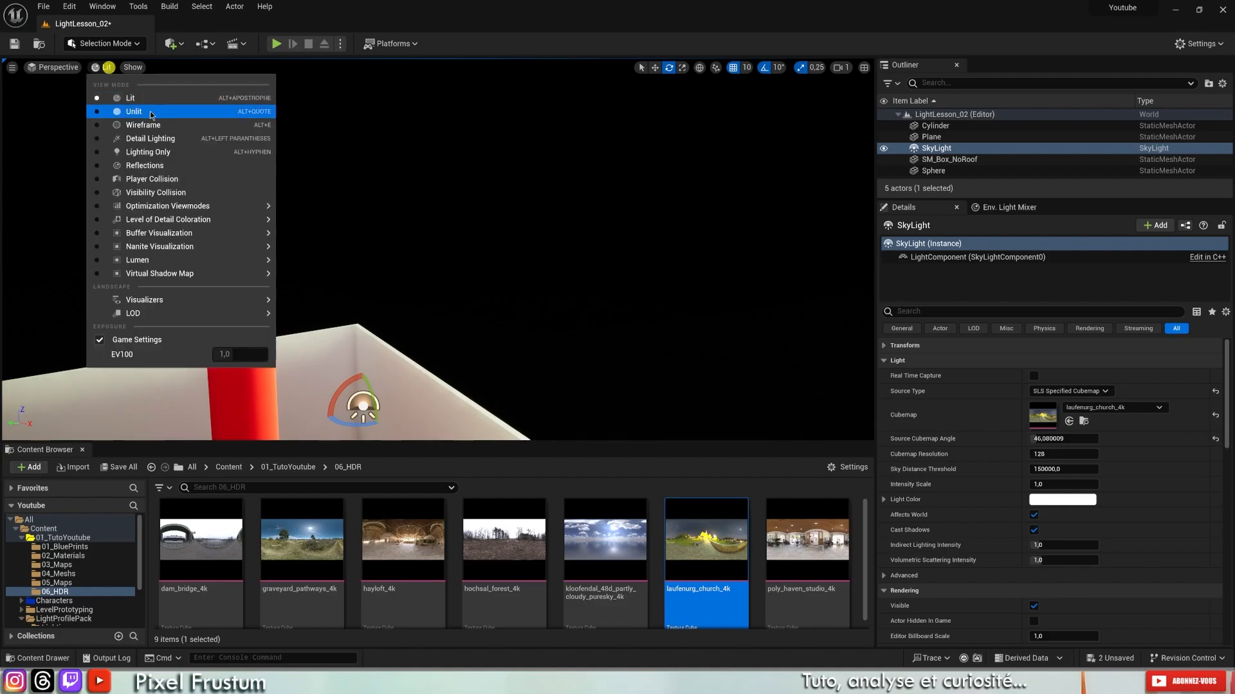
pyautogui.click(139, 122)
pyautogui.click(110, 68)
pyautogui.click(122, 98)
# Inspect how the rotated laufenurg_church_4k cubemap lights the walls, yellow cube and red cylinder from inside and outside the box.
pyautogui.press('w')
pyautogui.moveTo(612, 337); pyautogui.dragTo(652, 218, button='right')
pyautogui.scroll(-8, 547, 306)
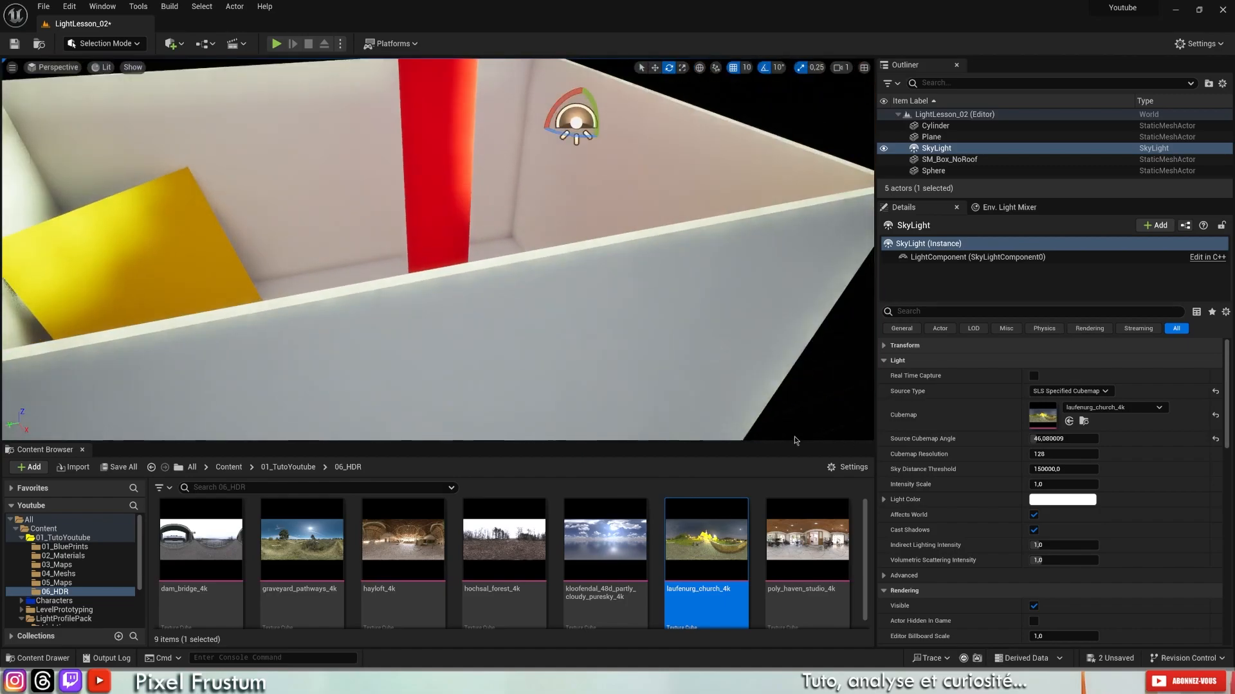
pyautogui.moveTo(437, 270); pyautogui.dragTo(357, 227, button='right')
pyautogui.press('w')
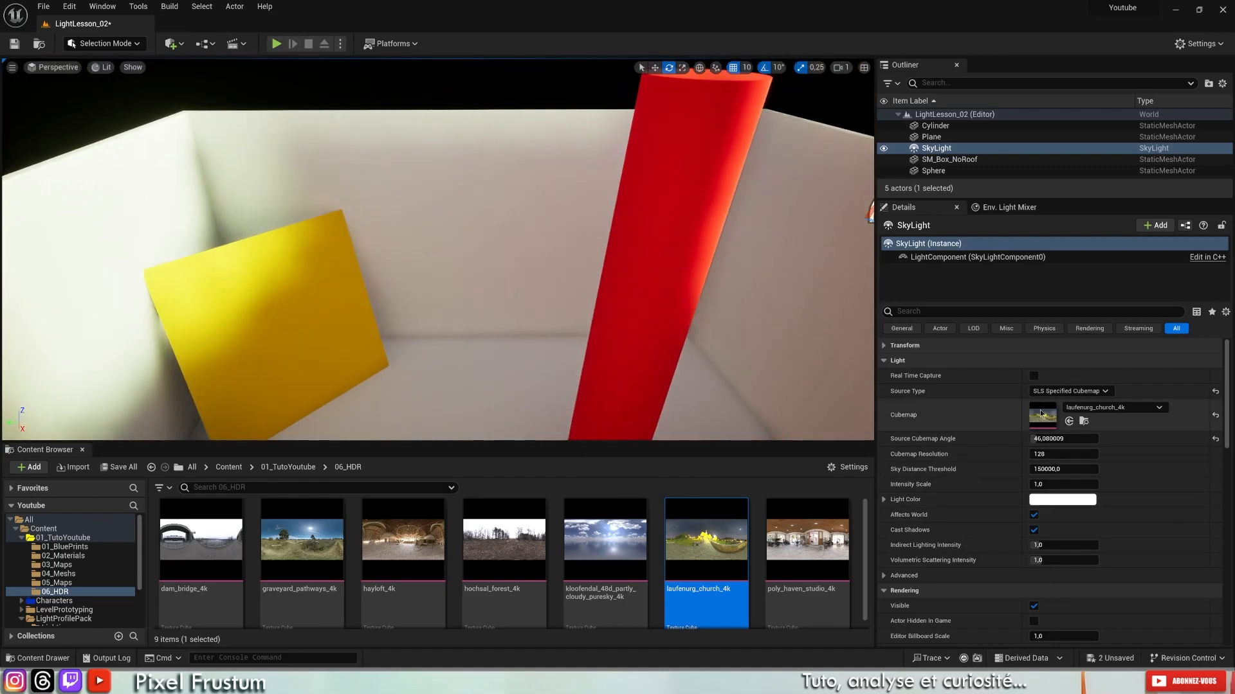
pyautogui.scroll(-10, 415, 288)
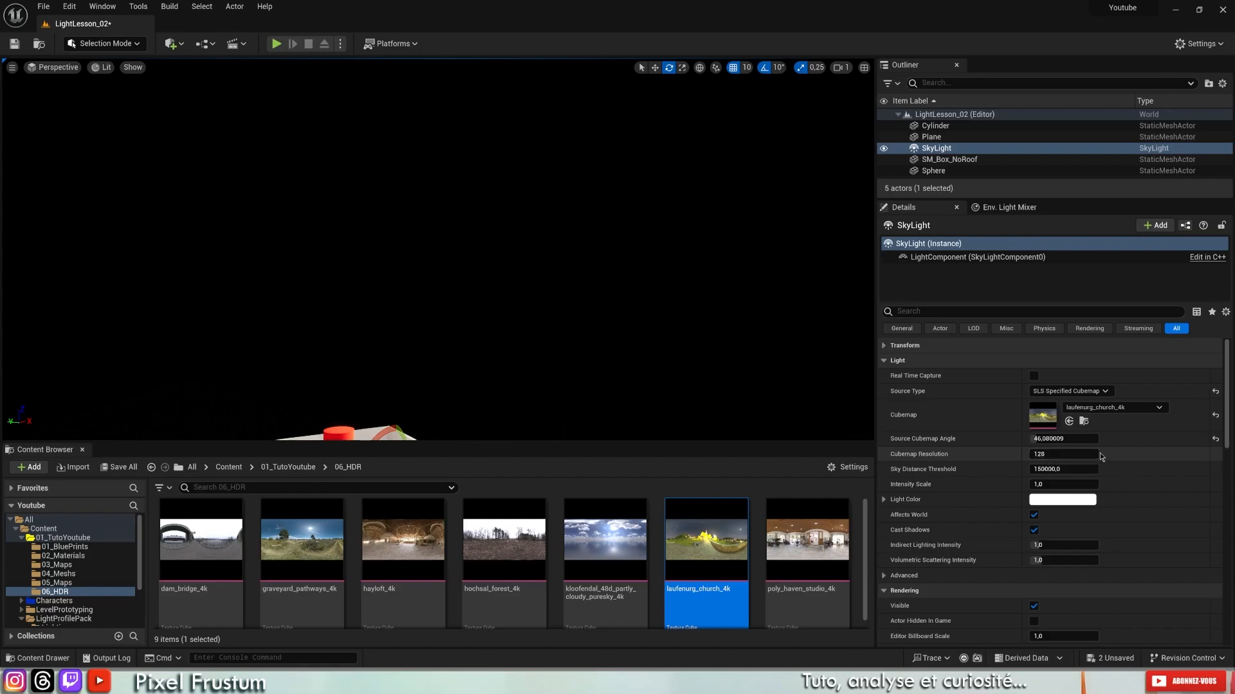
pyautogui.scroll(10, 598, 359)
pyautogui.scroll(5, 592, 249)
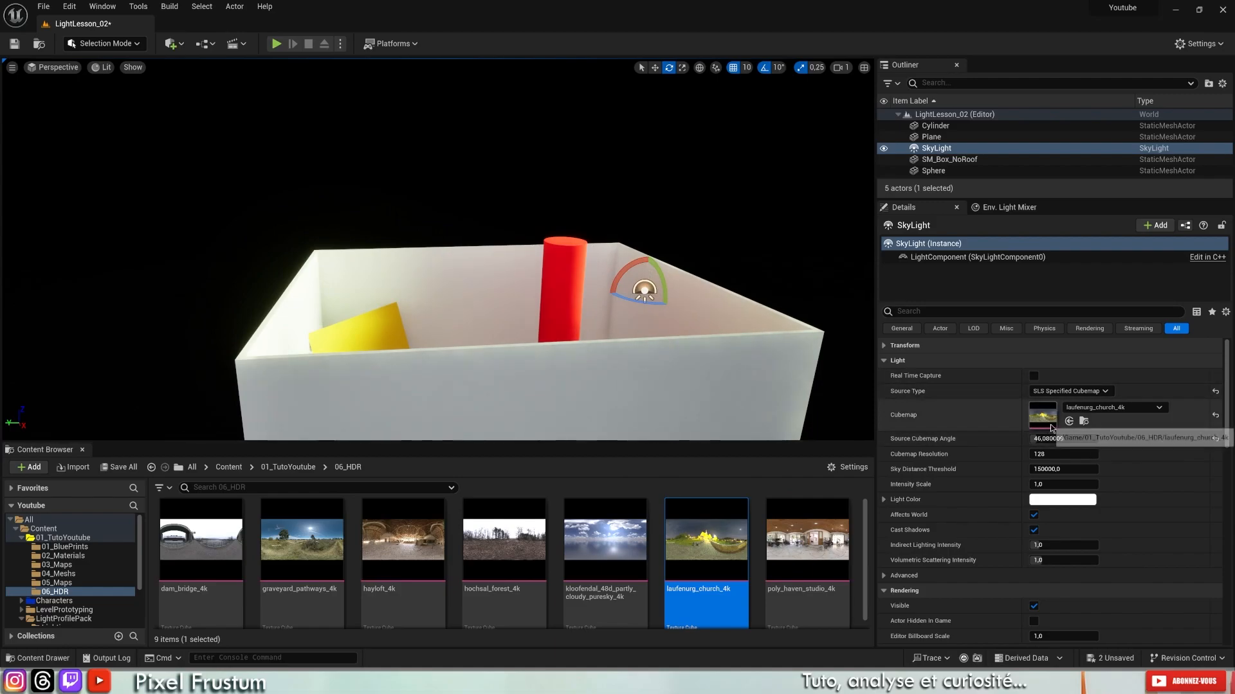
pyautogui.scroll(3, 665, 369)
pyautogui.scroll(5, 665, 369)
pyautogui.moveTo(634, 345); pyautogui.dragTo(672, 386, button='right')
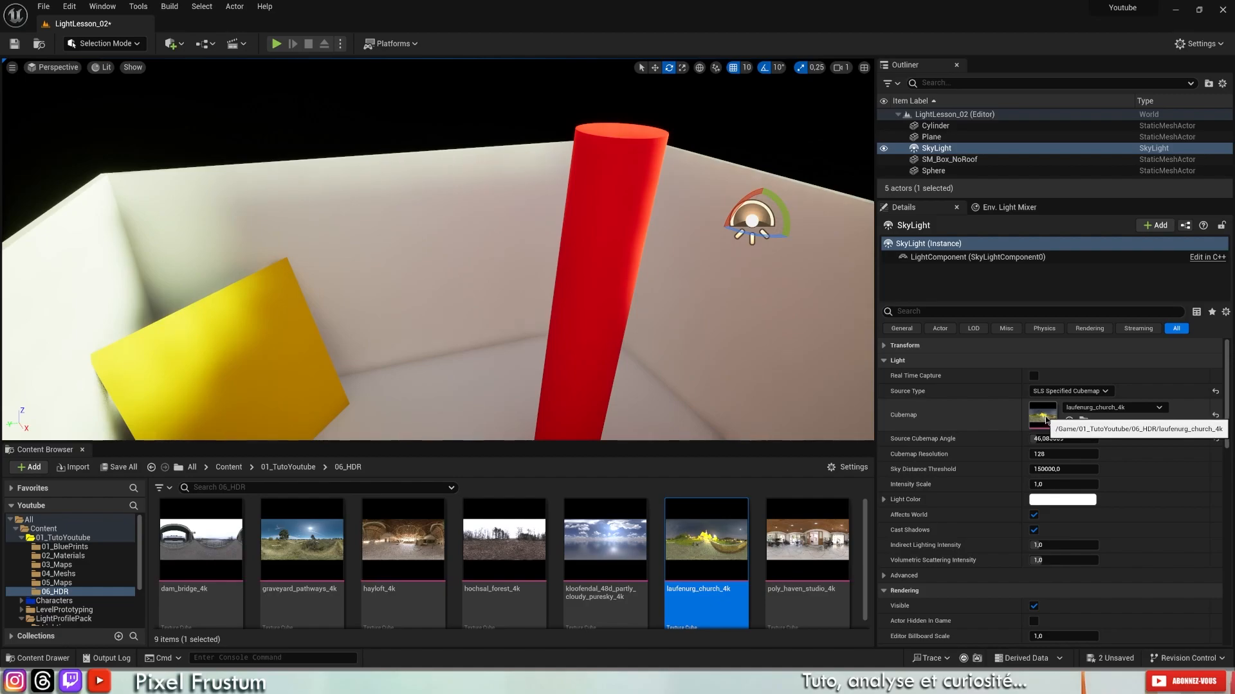
pyautogui.moveTo(550, 304); pyautogui.dragTo(525, 290, button='right')
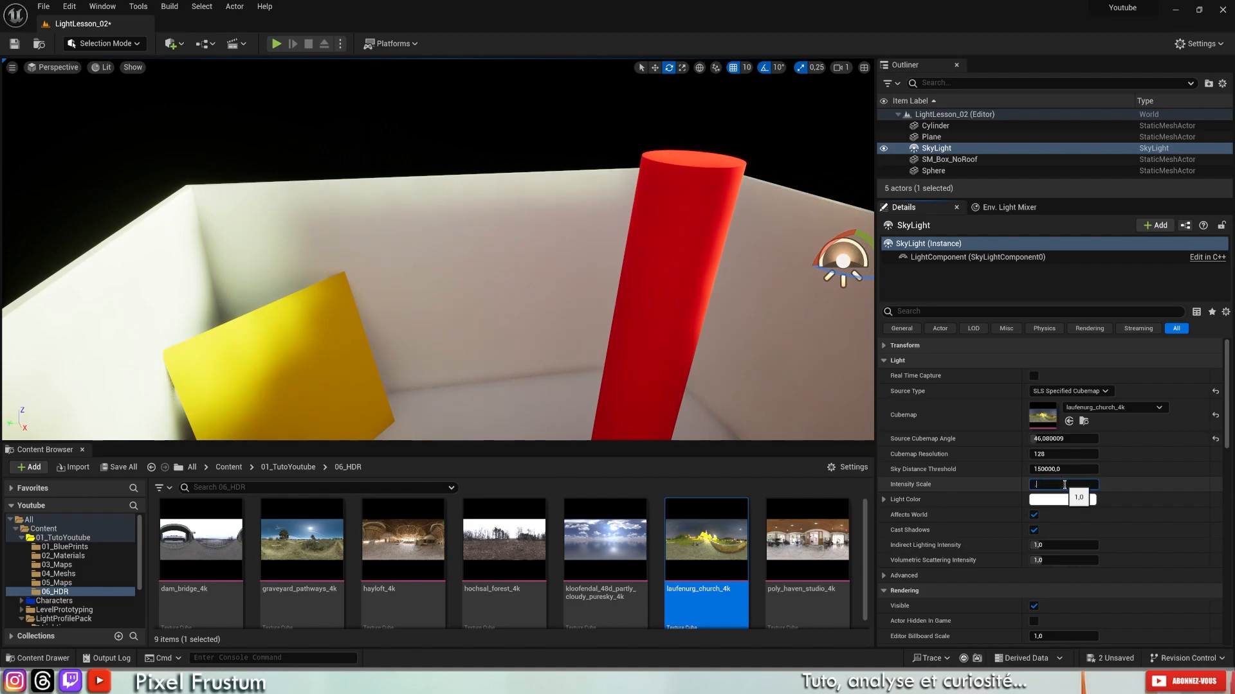
# Try Intensity Scale values of 0.01, 10 and 1 on the SkyLight to compare the brightness.
pyautogui.press('Return')
pyautogui.moveTo(474, 300); pyautogui.dragTo(462, 337, button='right')
pyautogui.click(1061, 485)
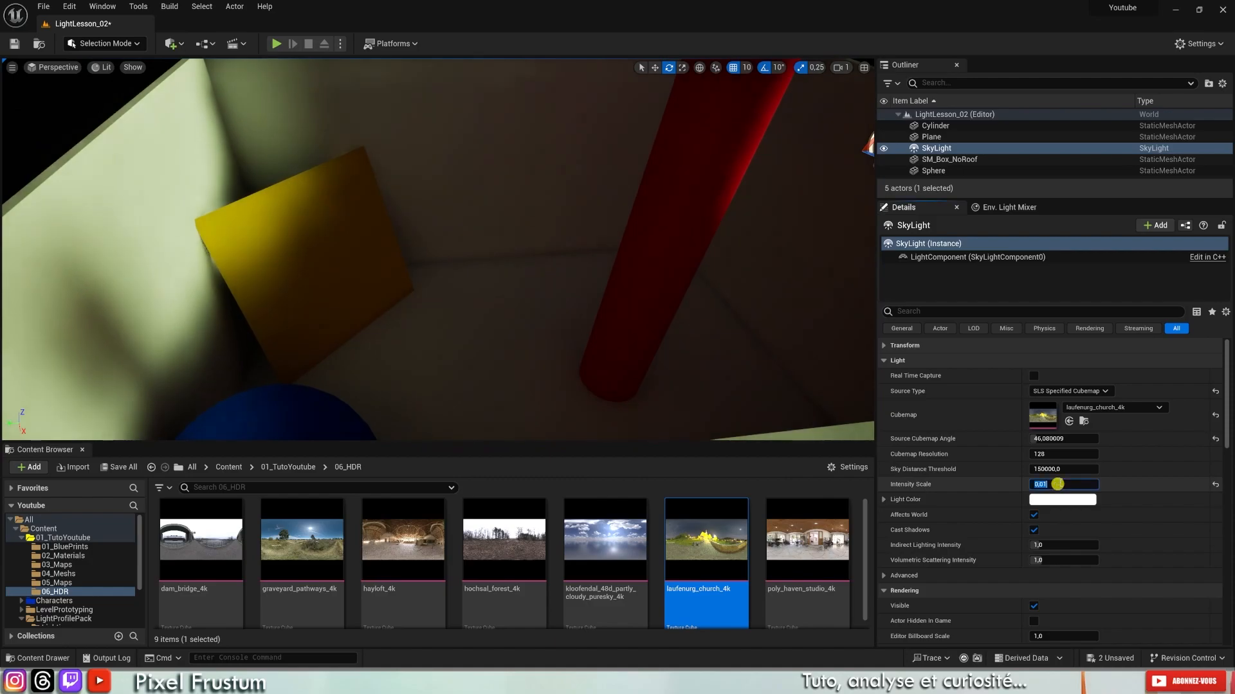
pyautogui.write('10')
pyautogui.press('Return')
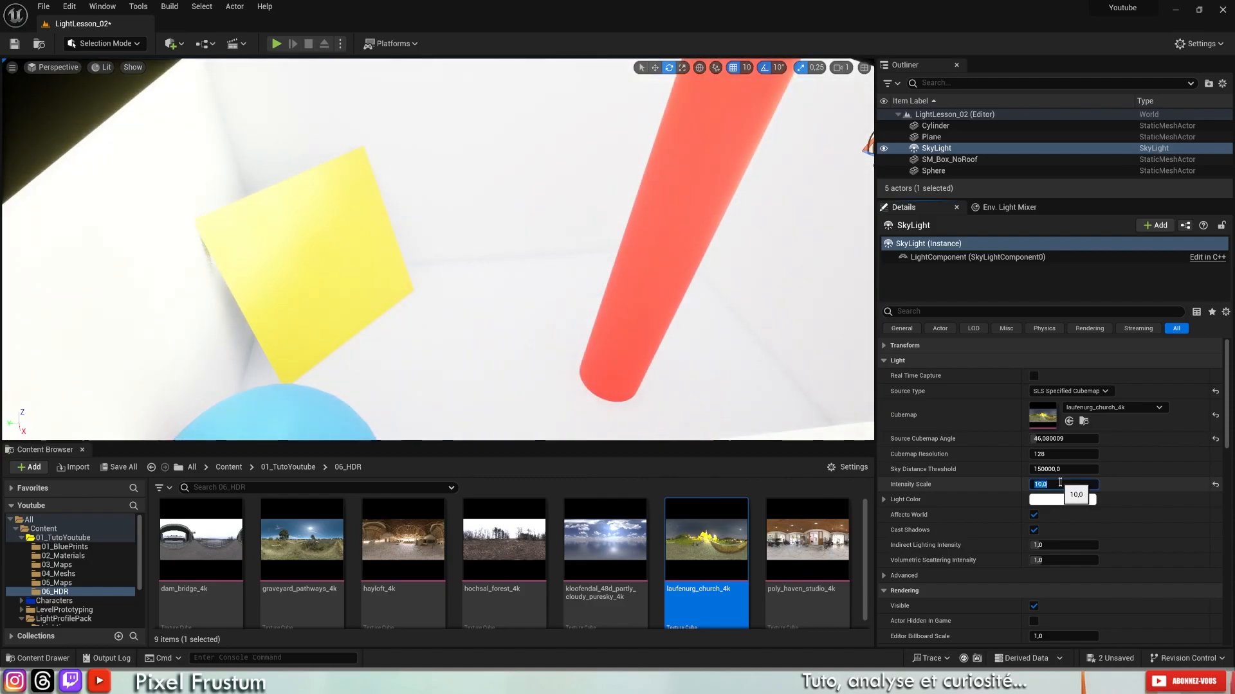
pyautogui.write('1')
pyautogui.press('Return')
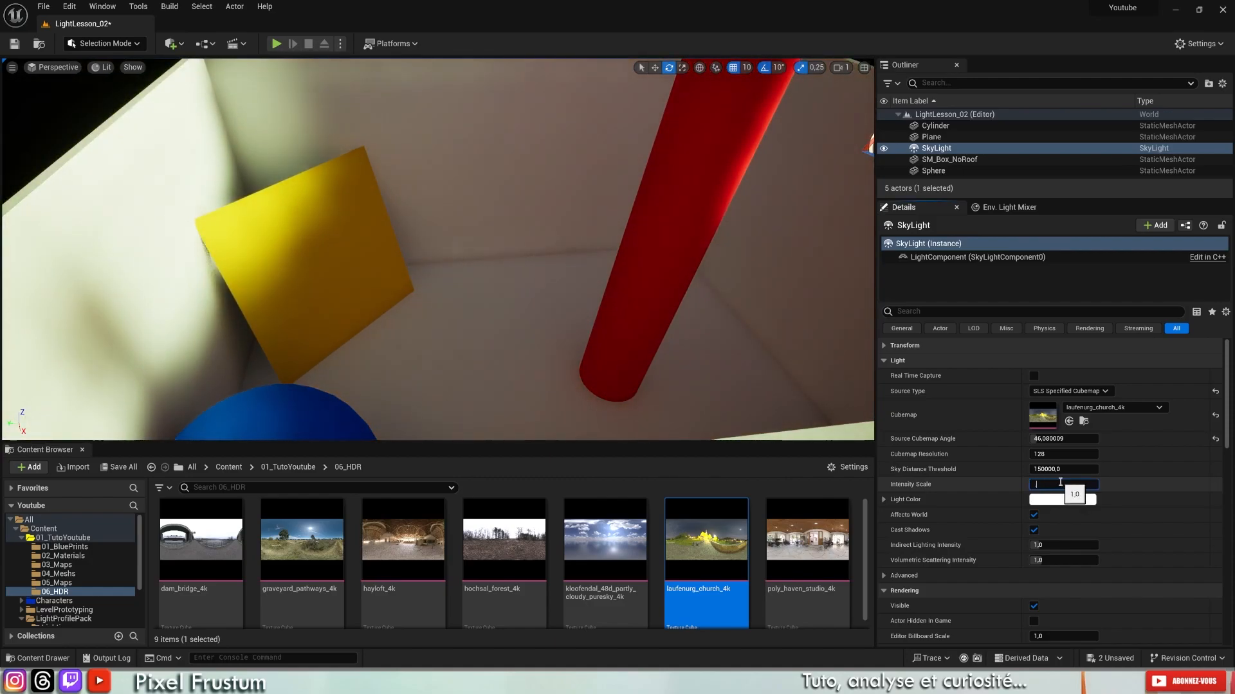
# Set the SkyLight's Intensity Scale to 0.1 and check the light in the room.
pyautogui.write('0,1')
pyautogui.press('Return')
pyautogui.moveTo(408, 288)
pyautogui.mouseDown(button='right')
pyautogui.moveTo(548, 238)
pyautogui.moveTo(488, 265)
pyautogui.moveTo(405, 276)
pyautogui.moveTo(396, 290)
pyautogui.mouseUp(button='right')
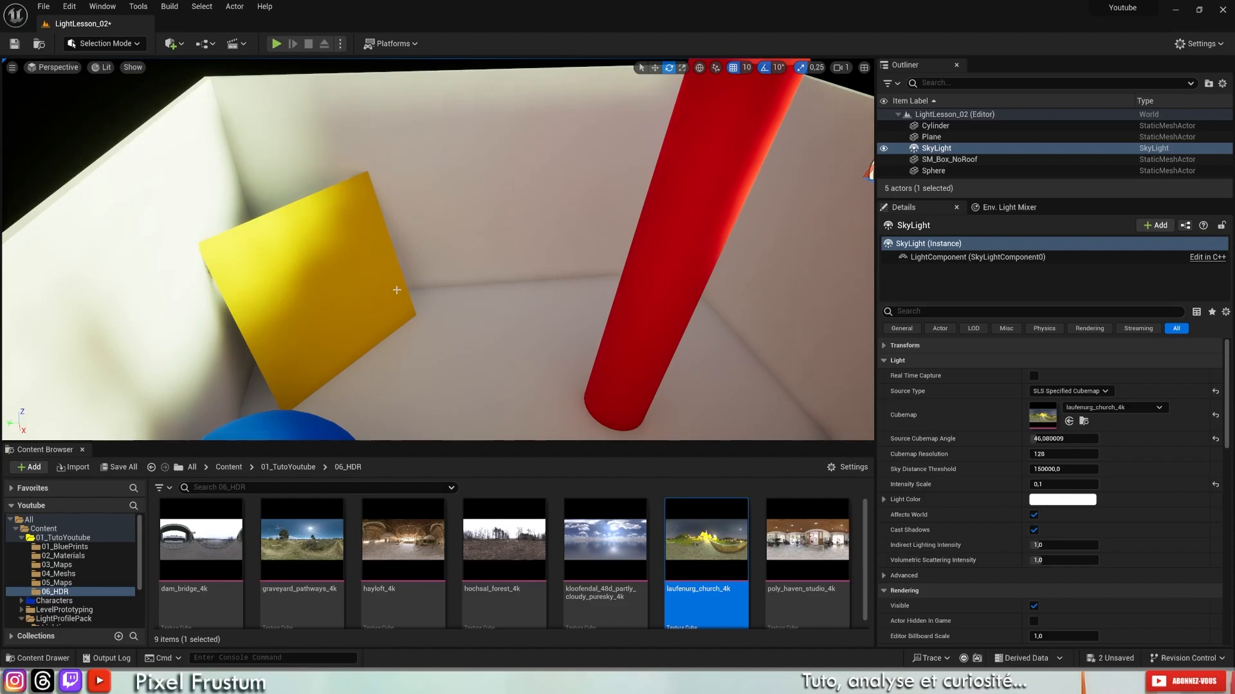
# Try an Indirect Lighting Intensity of 0 on the SkyLight, reset it to its default and view the room.
pyautogui.moveTo(410, 280); pyautogui.dragTo(474, 289)
pyautogui.write('0')
pyautogui.press('Return')
pyautogui.click(1035, 545)
pyautogui.click(1214, 546)
pyautogui.moveTo(561, 320); pyautogui.dragTo(498, 315, button='right')
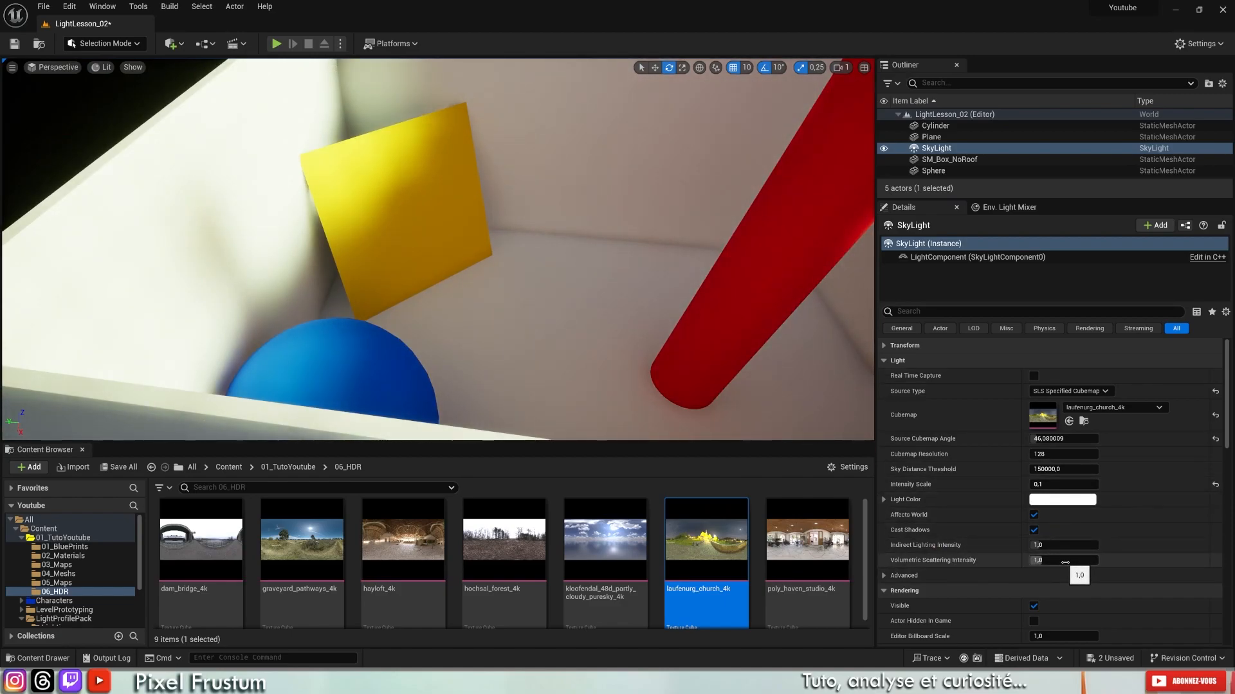
# Toggle the SkyLight's Visible option off and on twice, leave it enabled and view the whole box.
pyautogui.scroll(-4, 1065, 563)
pyautogui.click(1034, 481)
pyautogui.click(1035, 484)
pyautogui.click(1035, 483)
pyautogui.click(1035, 483)
pyautogui.moveTo(446, 225); pyautogui.dragTo(534, 257, button='right')
pyautogui.moveTo(720, 206); pyautogui.dragTo(733, 199, button='right')
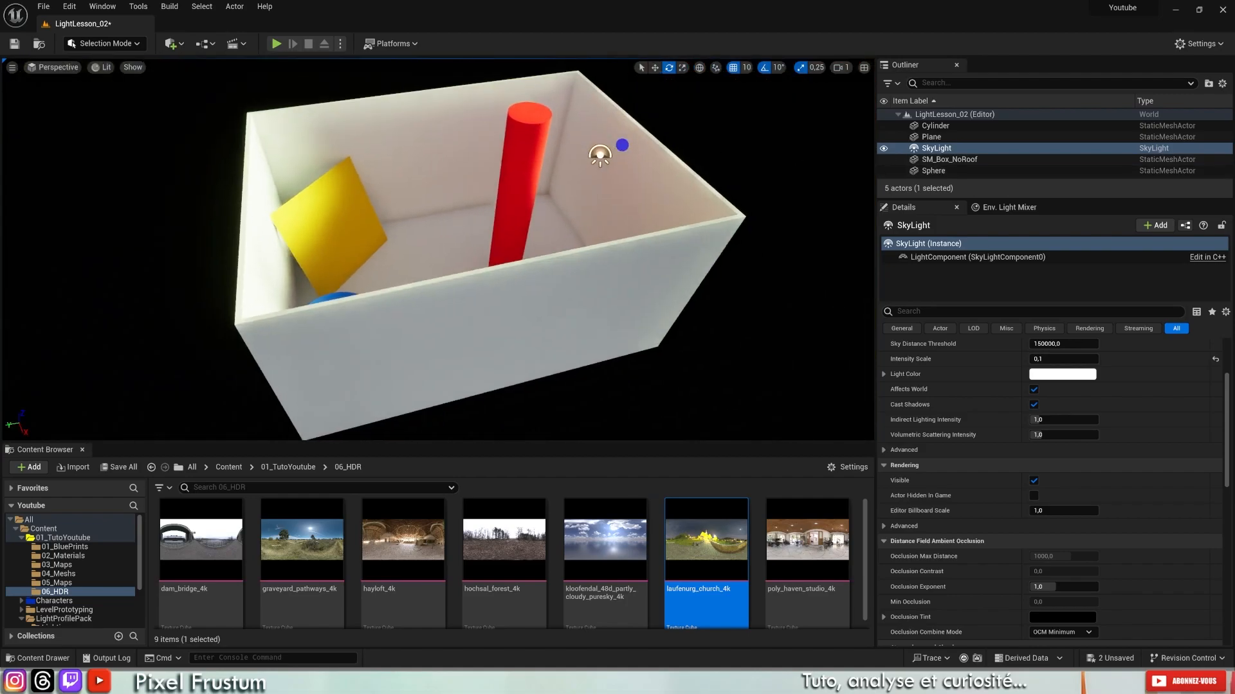
# Adjust the SkyLight's Editor Billboard Scale to about 0.965 to test the size of its viewport icon.
pyautogui.moveTo(618, 145); pyautogui.dragTo(637, 148, button='right')
pyautogui.moveTo(1036, 510); pyautogui.dragTo(1053, 504)
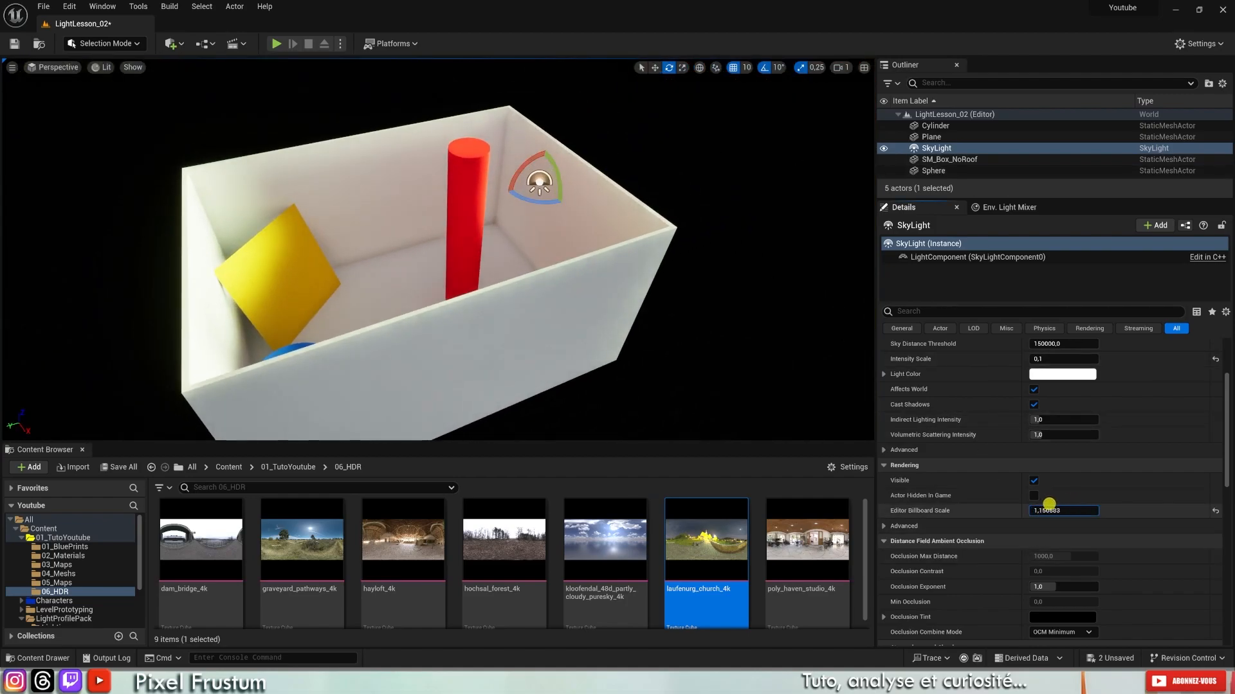
pyautogui.scroll(4, 653, 336)
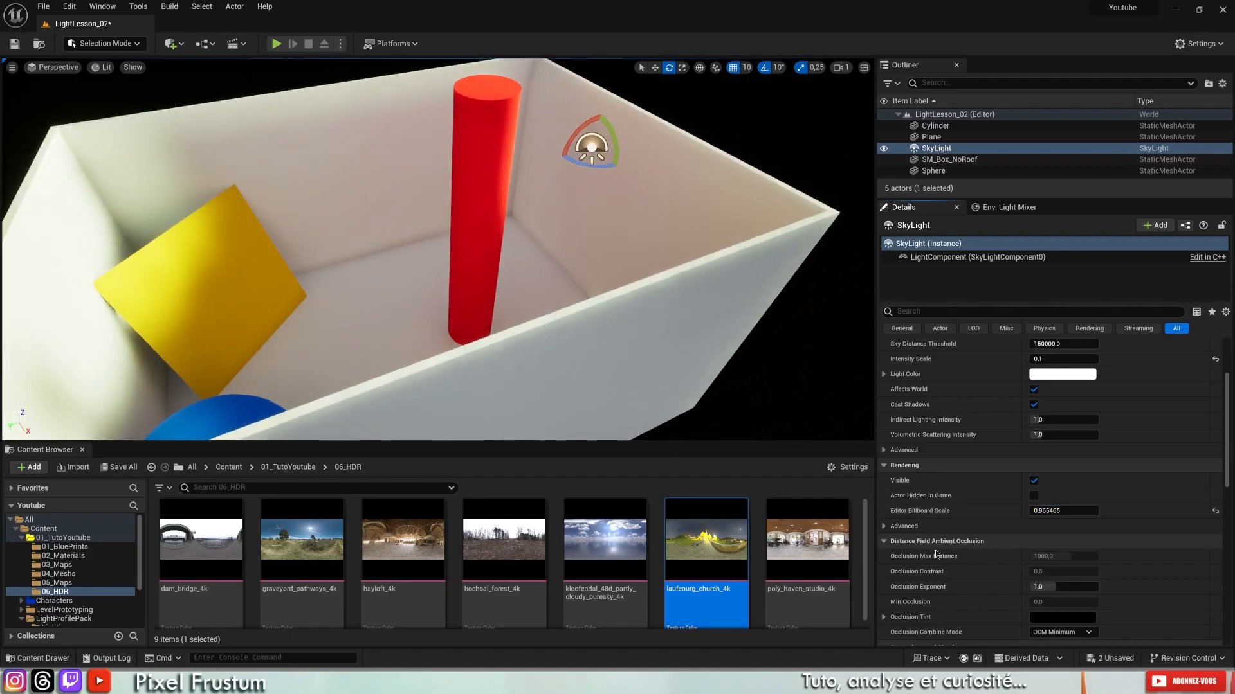
# Review the SkyLight's remaining properties, from Distance Field Ambient Occlusion to Physics, and return to the Light settings.
pyautogui.scroll(-5, 966, 546)
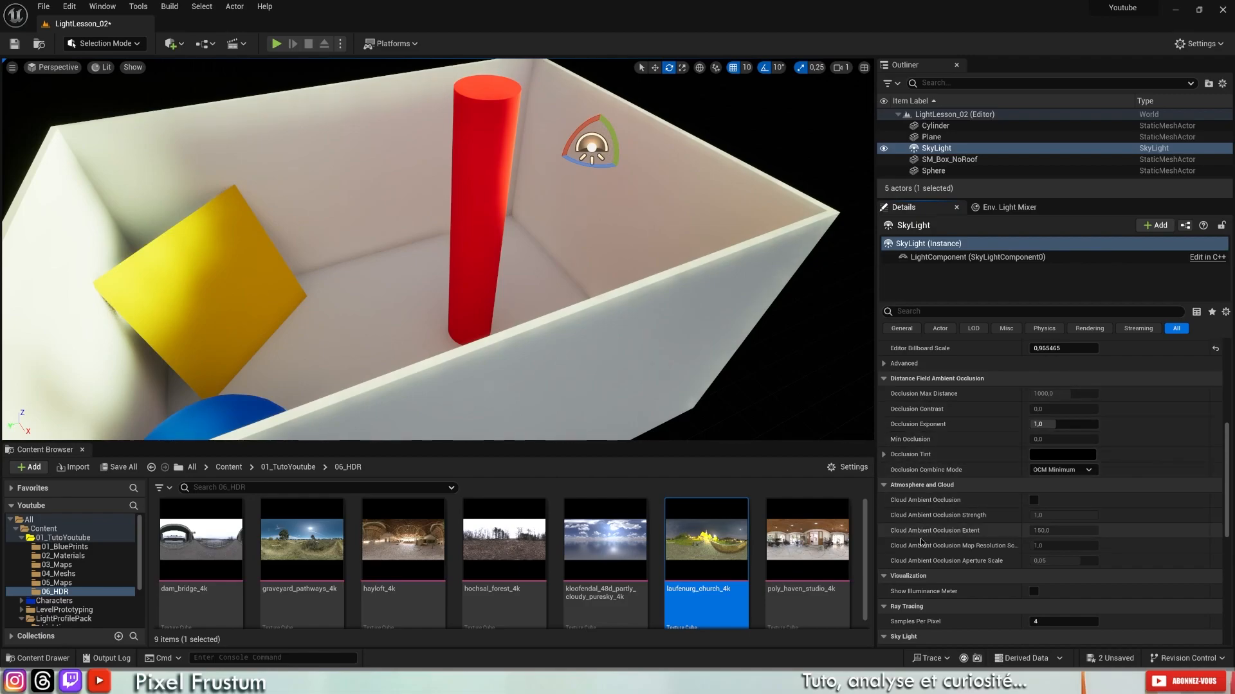
pyautogui.scroll(-2, 935, 386)
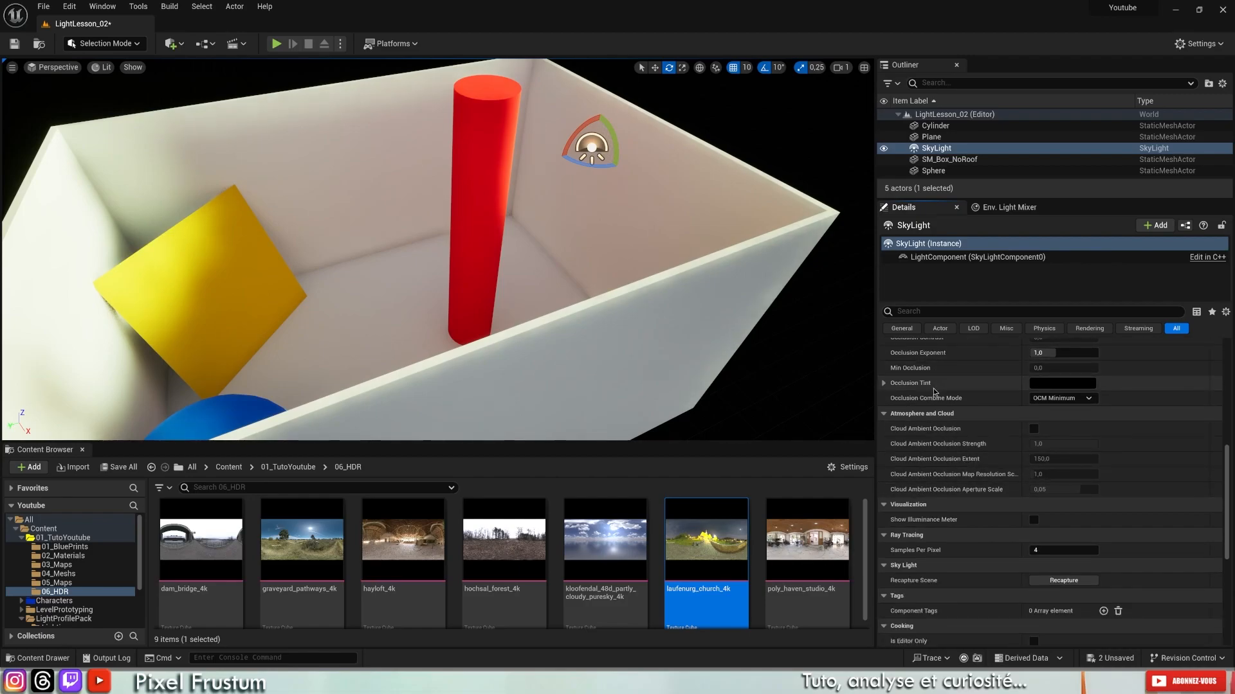
pyautogui.scroll(3, 935, 391)
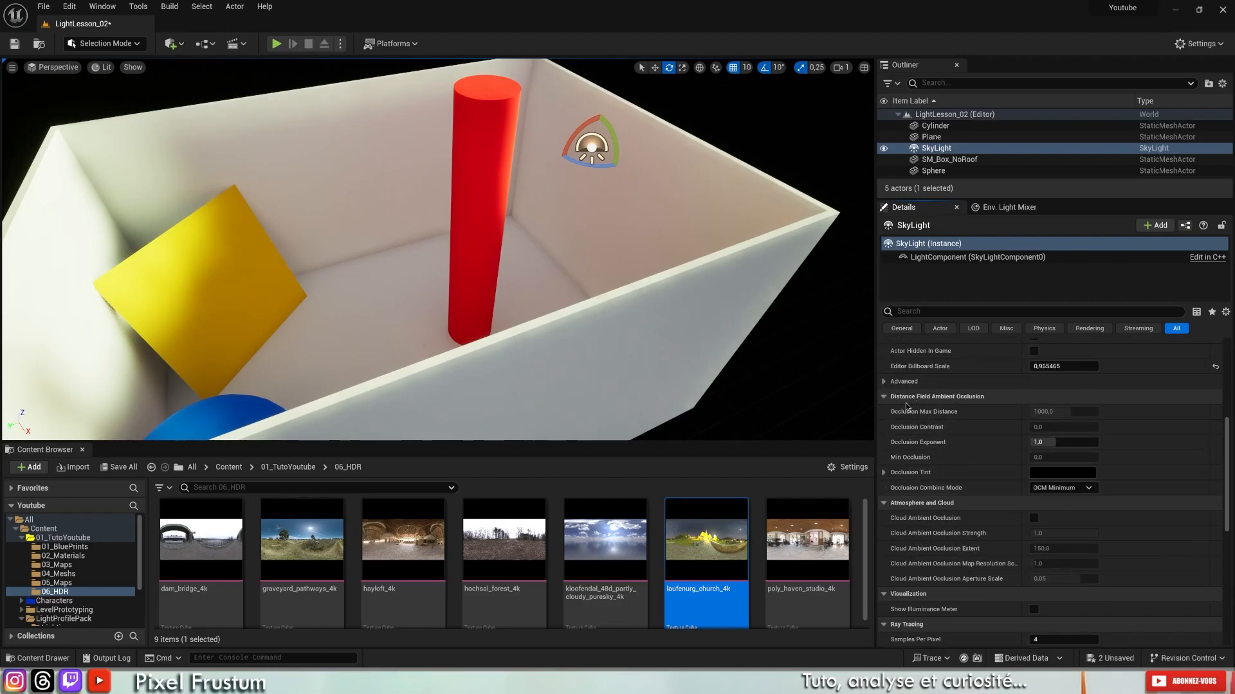
pyautogui.scroll(-4, 1007, 446)
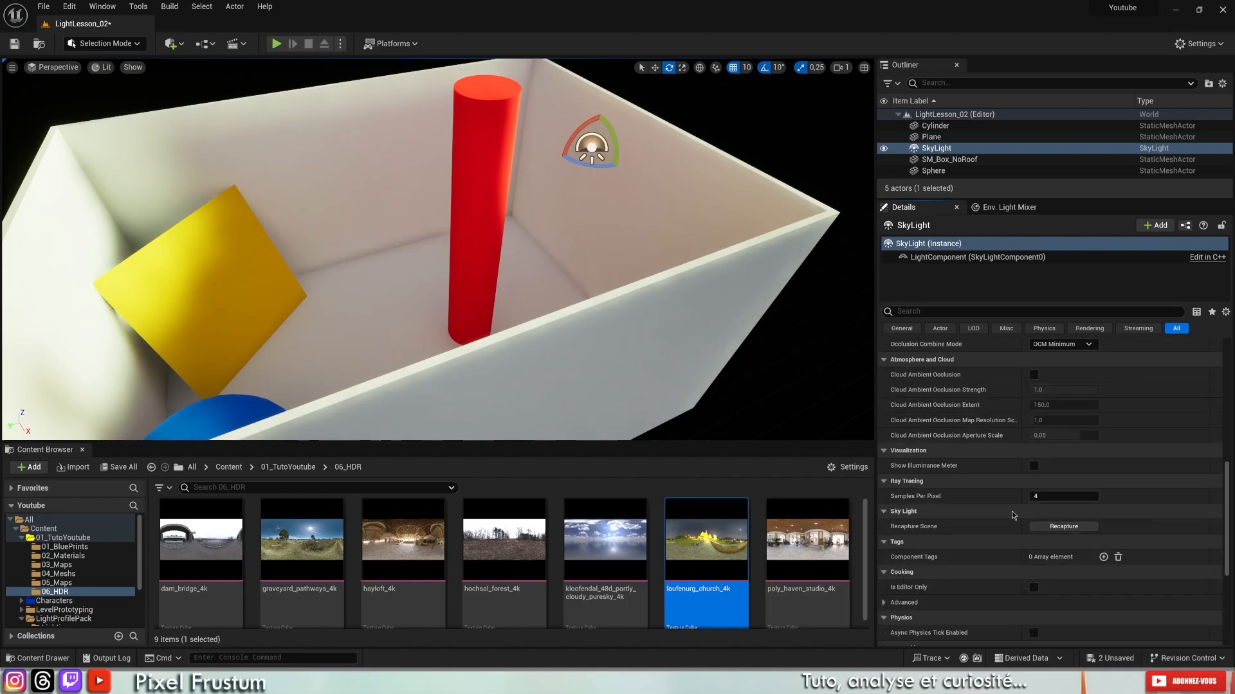
pyautogui.scroll(-6, 984, 539)
pyautogui.scroll(4, 974, 532)
pyautogui.moveTo(682, 240); pyautogui.dragTo(399, 344, button='right')
pyautogui.scroll(6, 1100, 394)
pyautogui.scroll(9, 1100, 395)
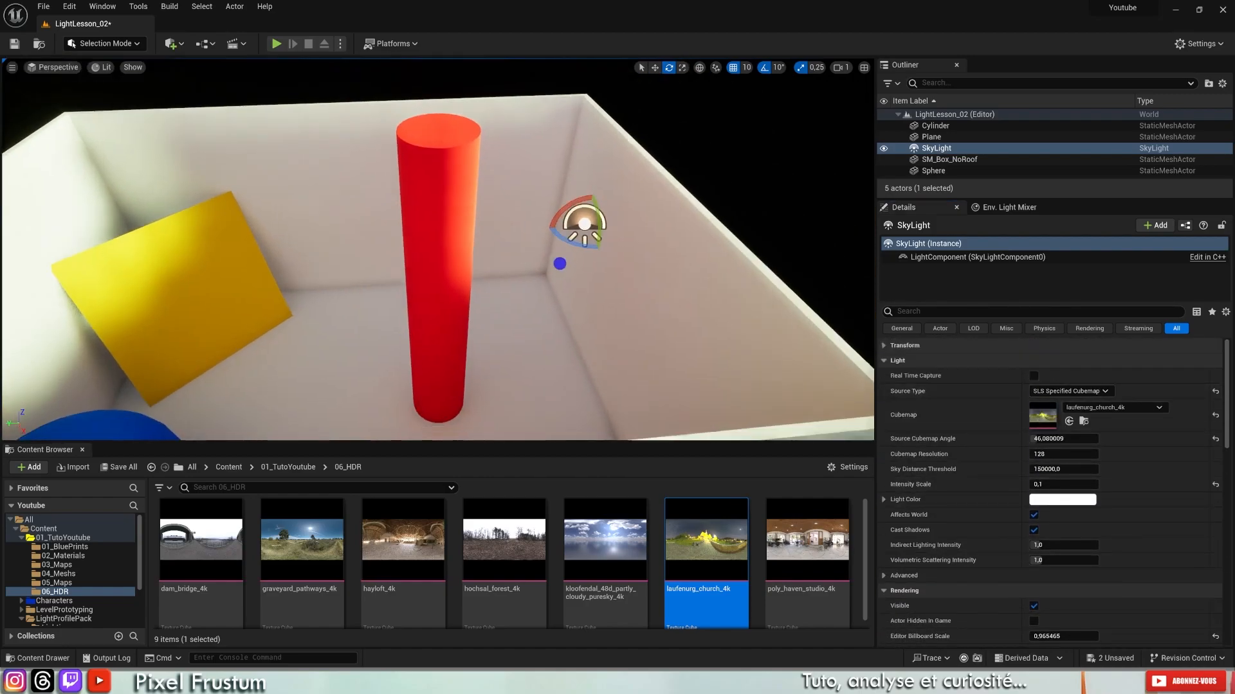